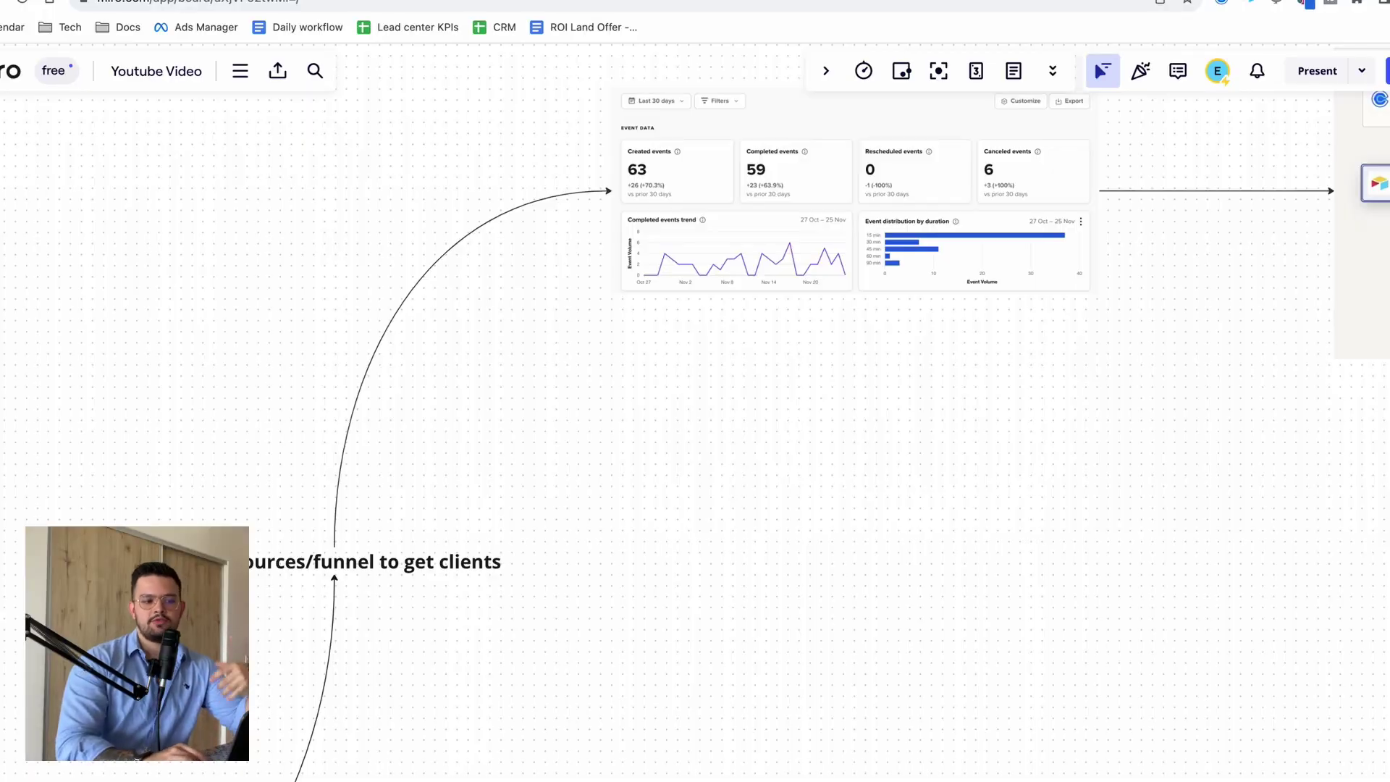
Pan from the Calendly dashboard past Zapier to the Airtable CRM, then down to the Lead flowchart.
scroll(668, 513, up, 5)
scroll(668, 513, right, 4)
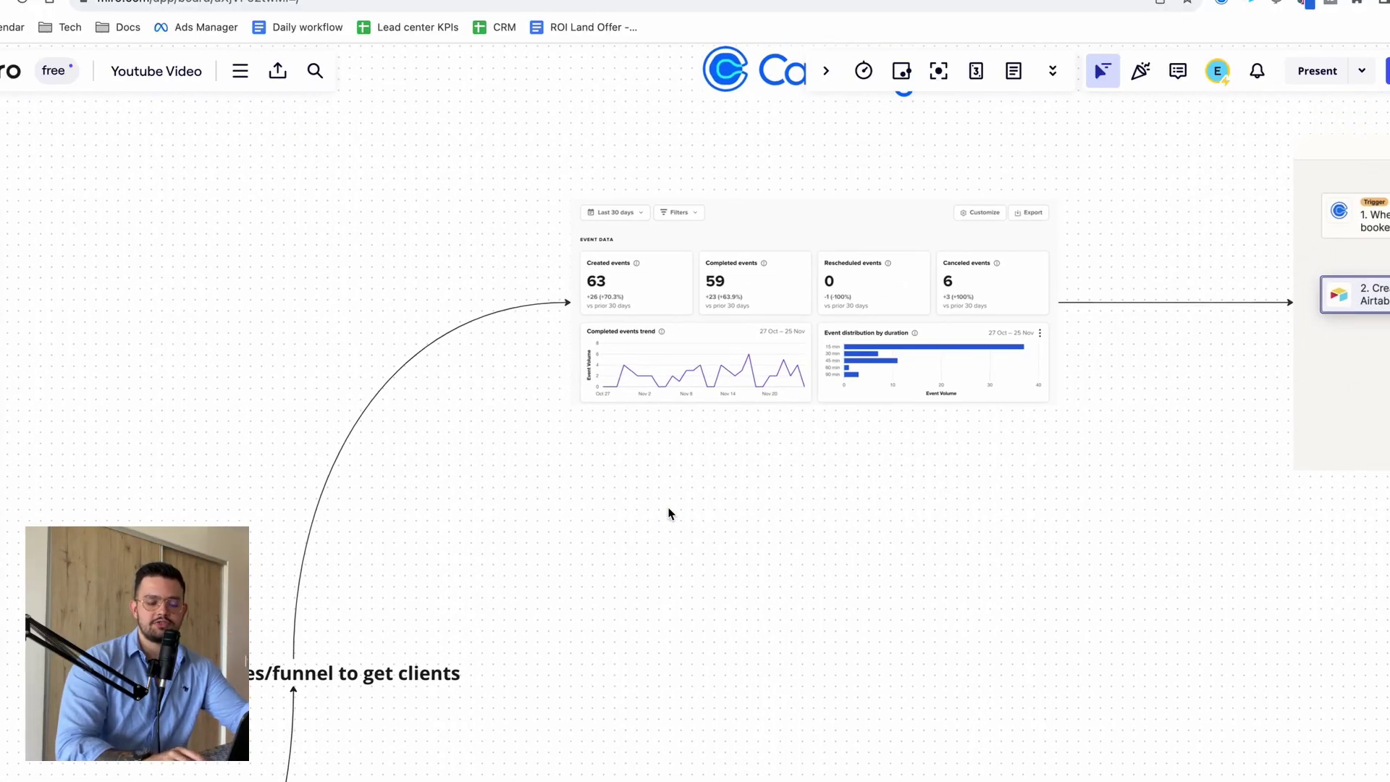
scroll(668, 513, right, 15)
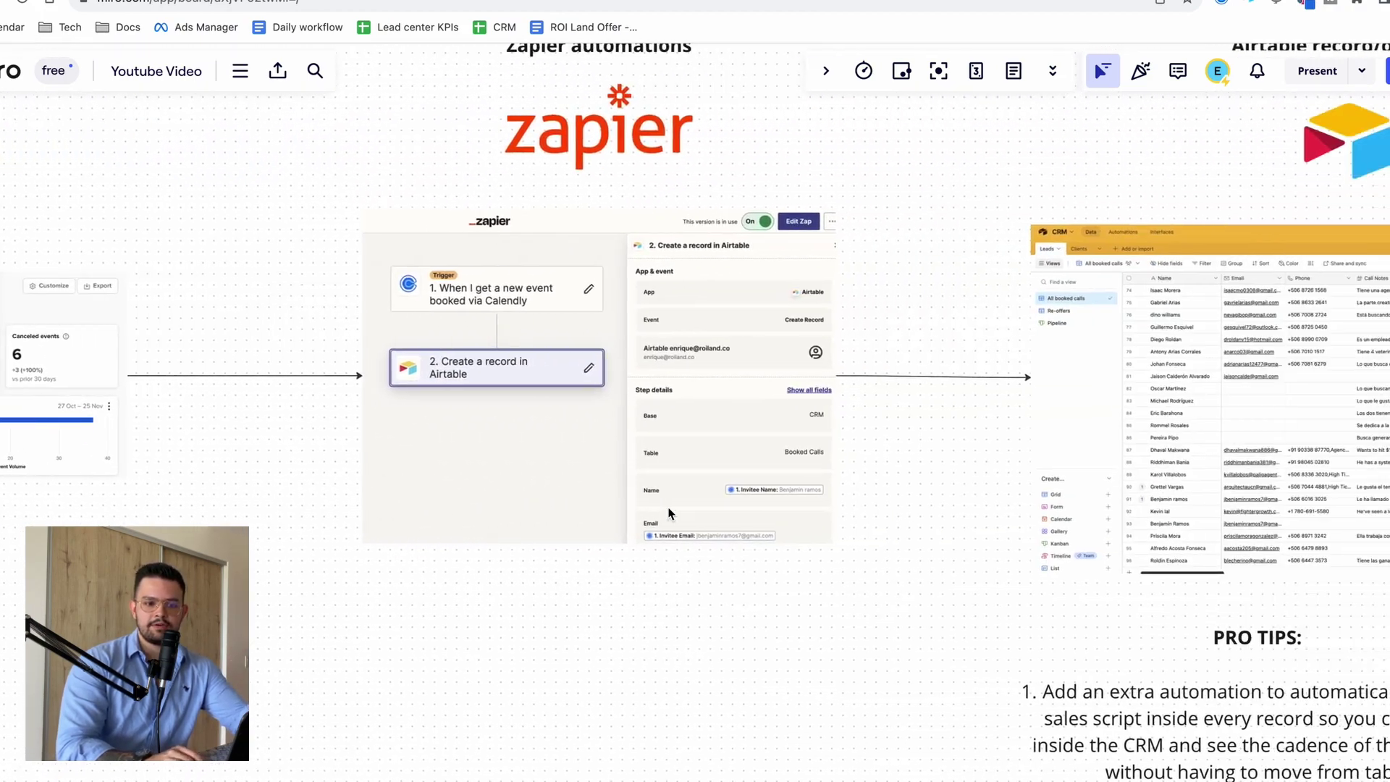
scroll(668, 513, left, 15)
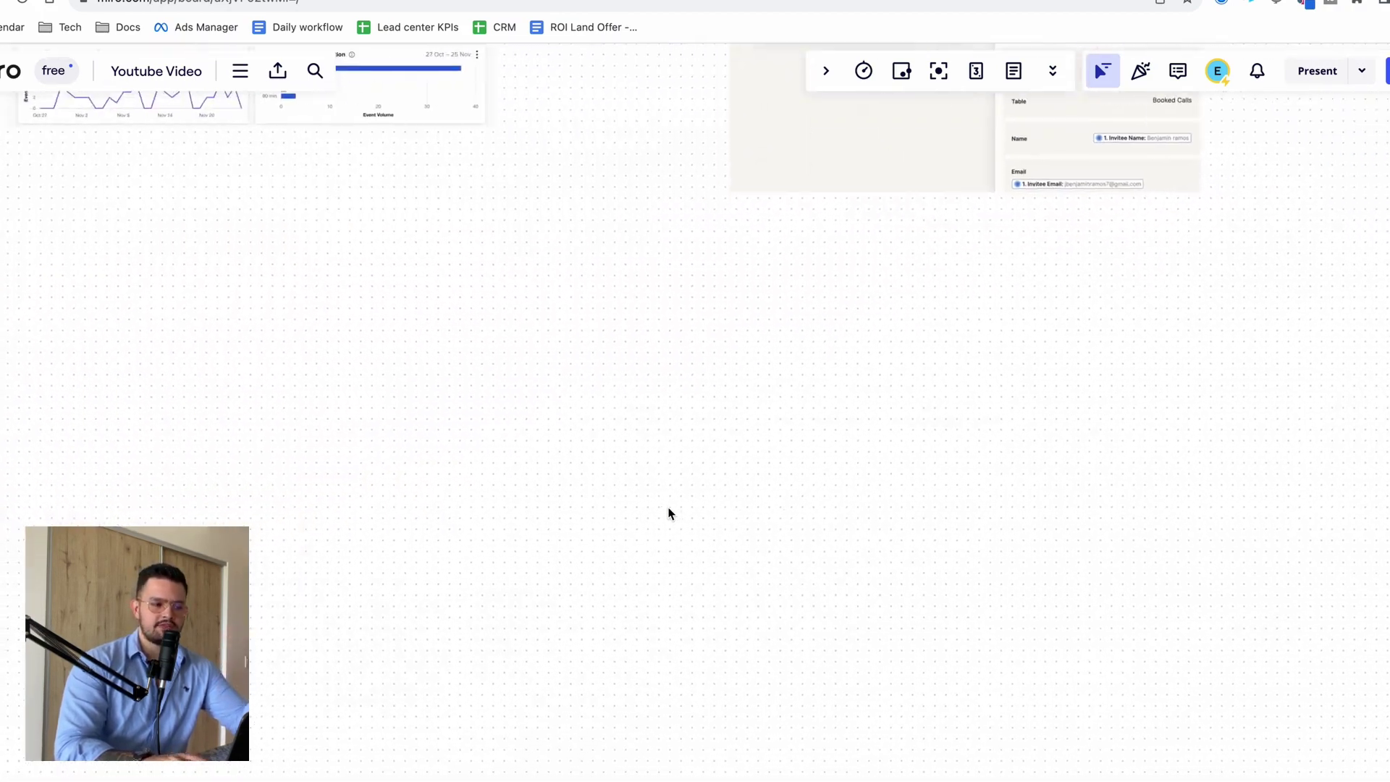
scroll(675, 513, left, 10)
scroll(676, 513, down, 4)
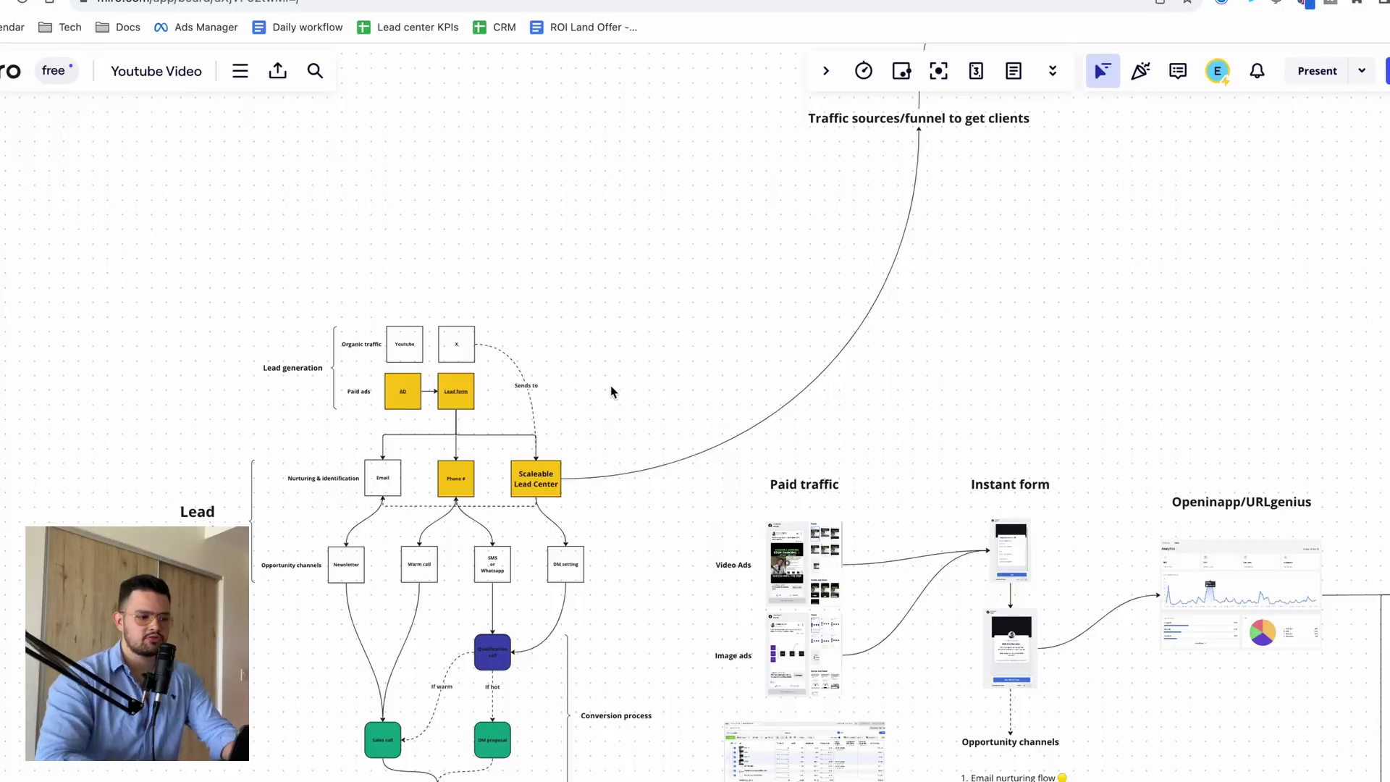
Scroll up from the Lead nurturing flowchart to the 'Traffic sources/funnel to get clients' label.
scroll(610, 391, down, 2)
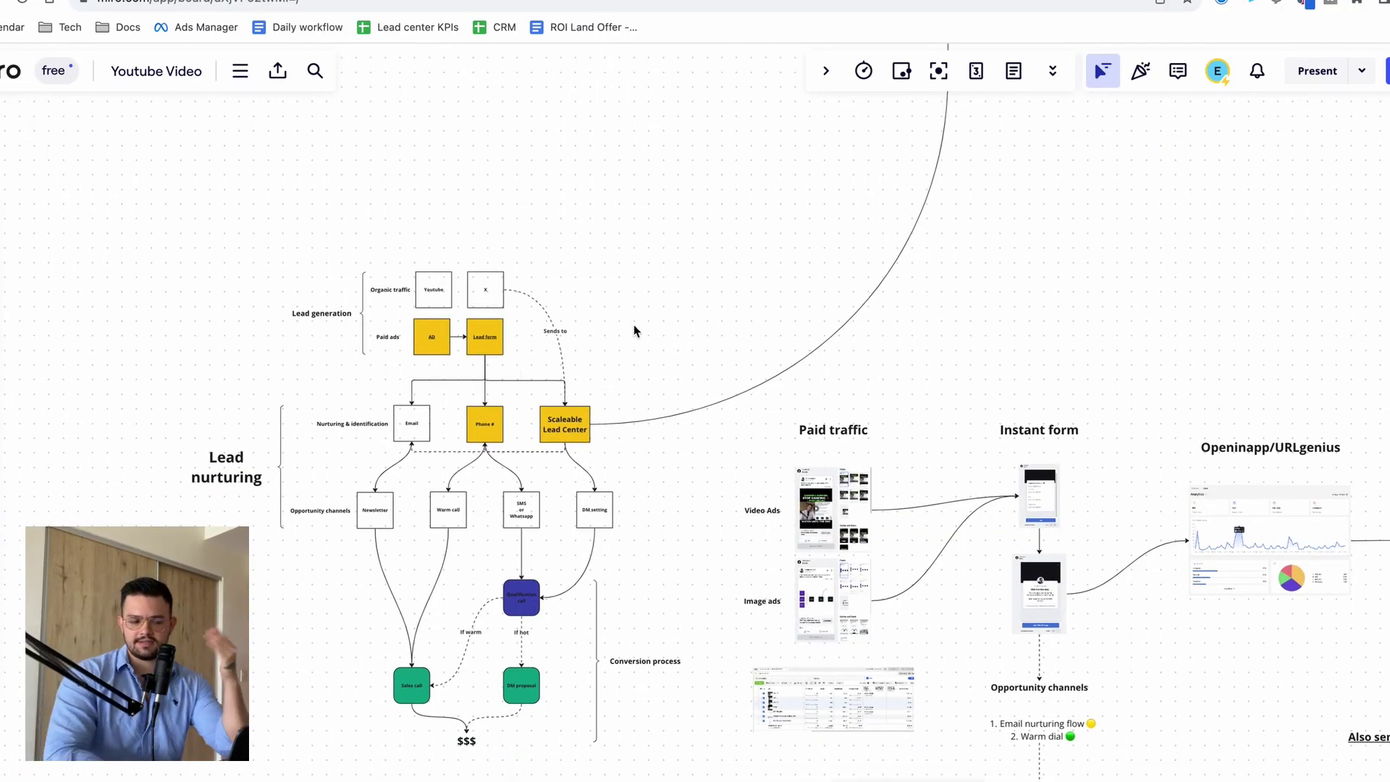
scroll(634, 331, up, 10)
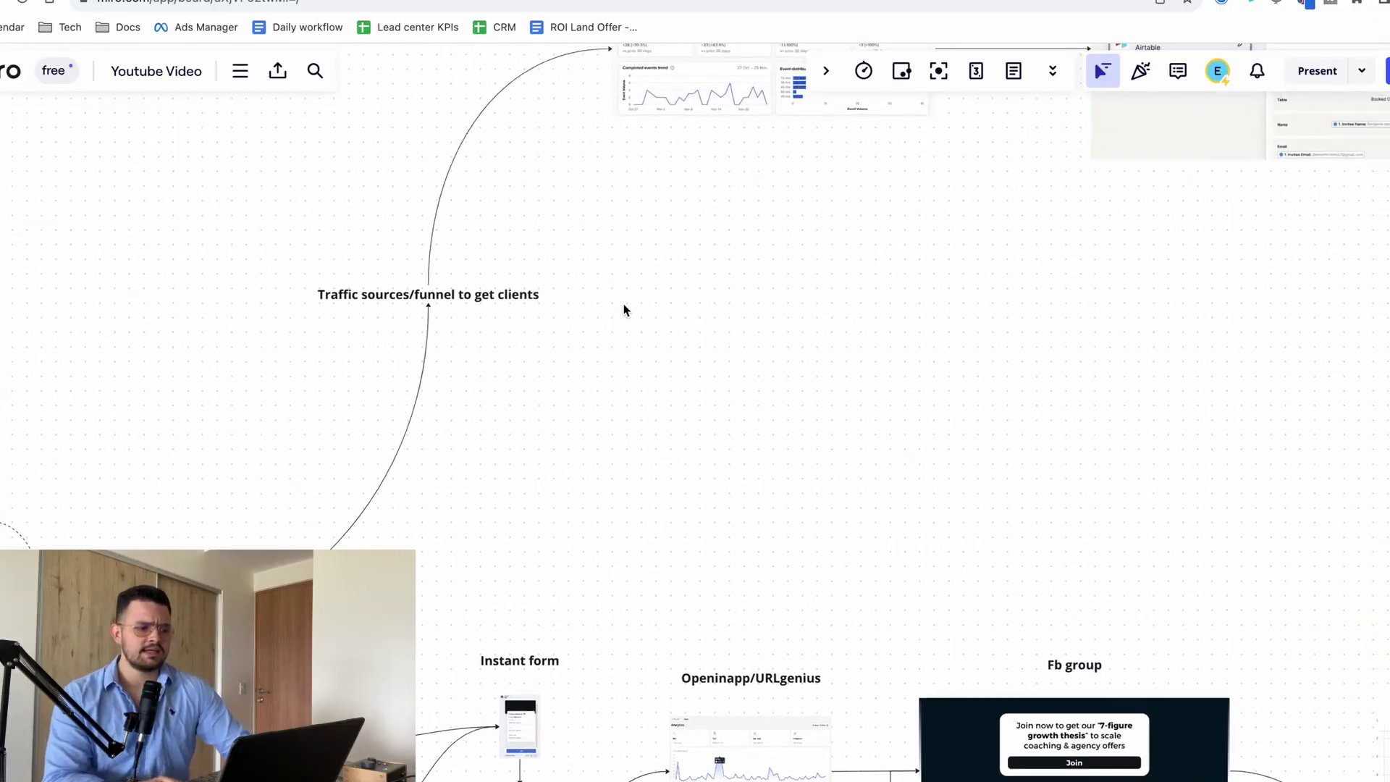
Pan around the Miro board to survey the funnel sections.
scroll(623, 309, left, 10)
scroll(623, 309, down, 10)
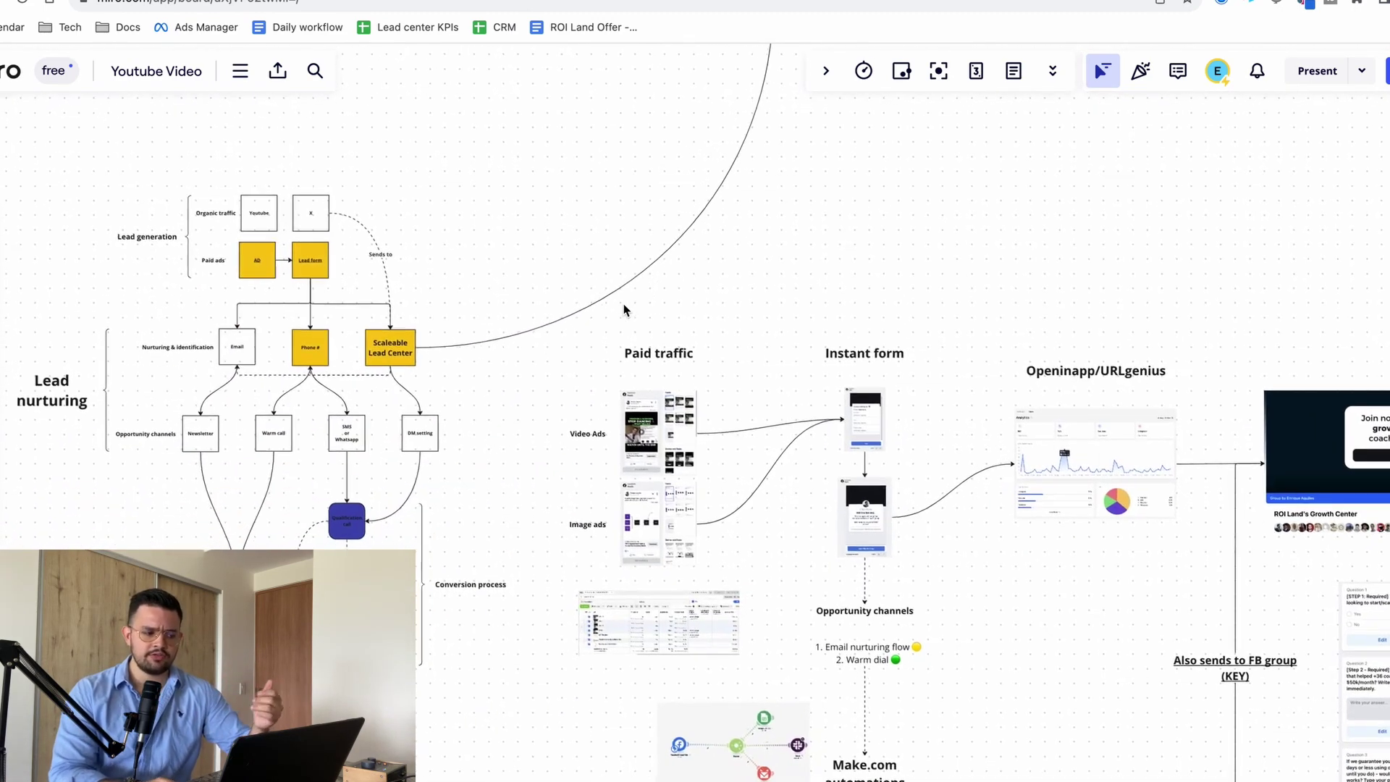
scroll(623, 310, left, 5)
scroll(623, 309, down, 4)
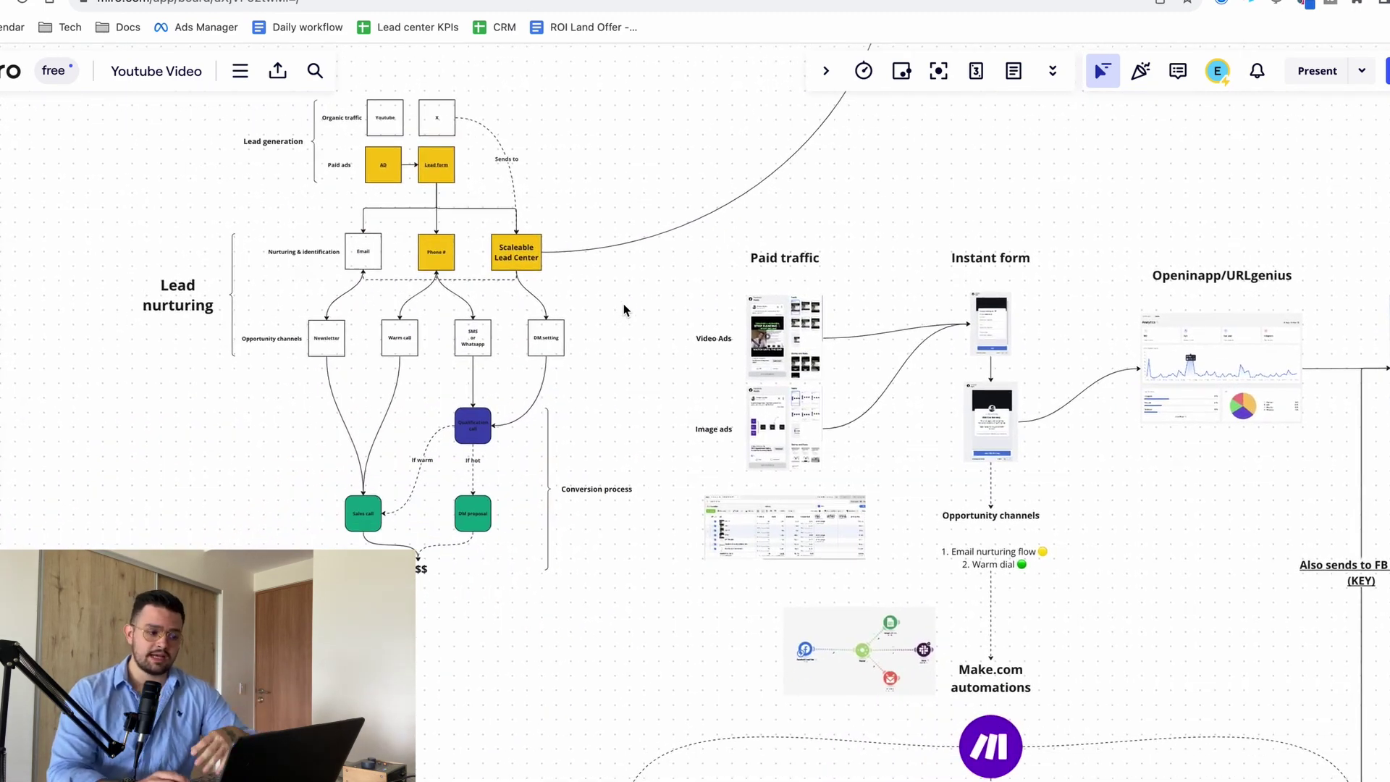
scroll(624, 310, right, 2)
scroll(624, 310, down, 1)
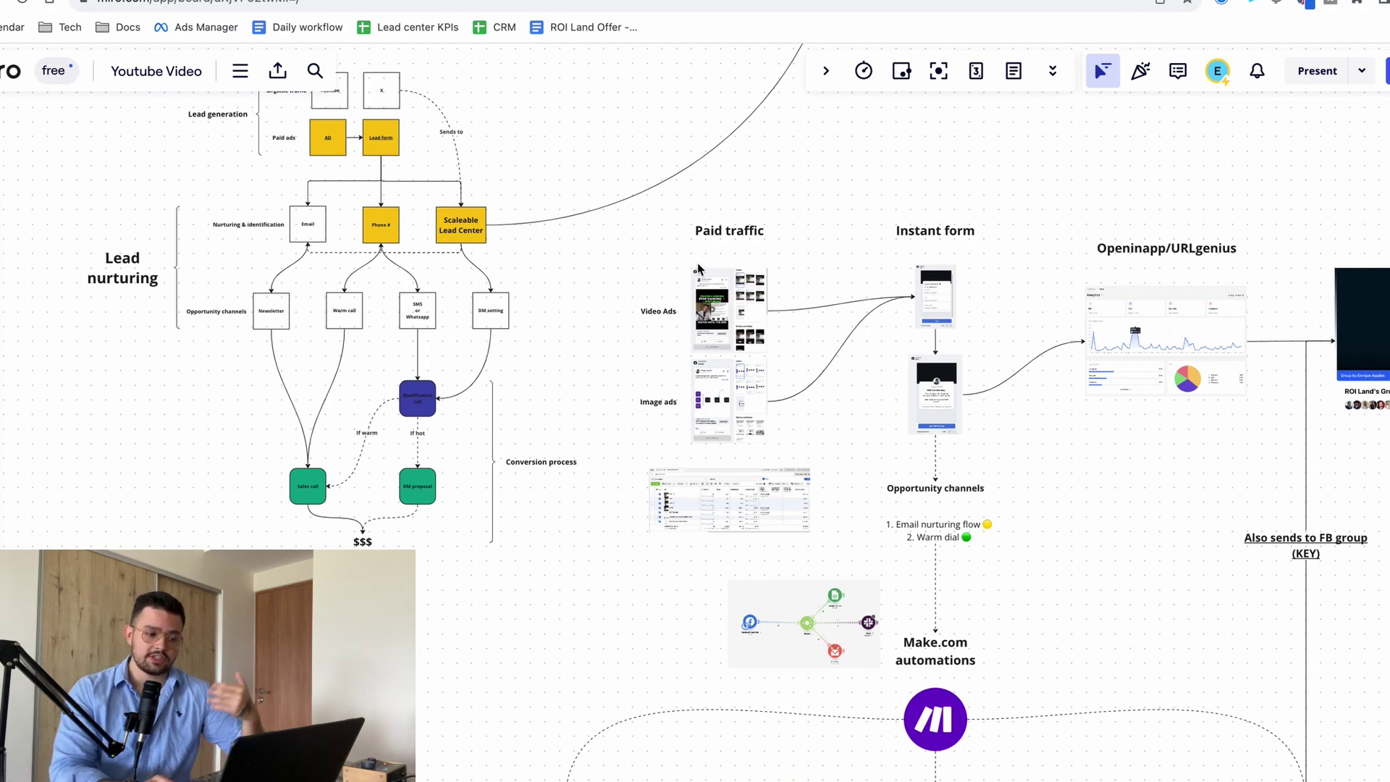
scroll(697, 263, right, 5)
scroll(697, 262, down, 1)
scroll(698, 269, right, 15)
scroll(698, 270, down, 7)
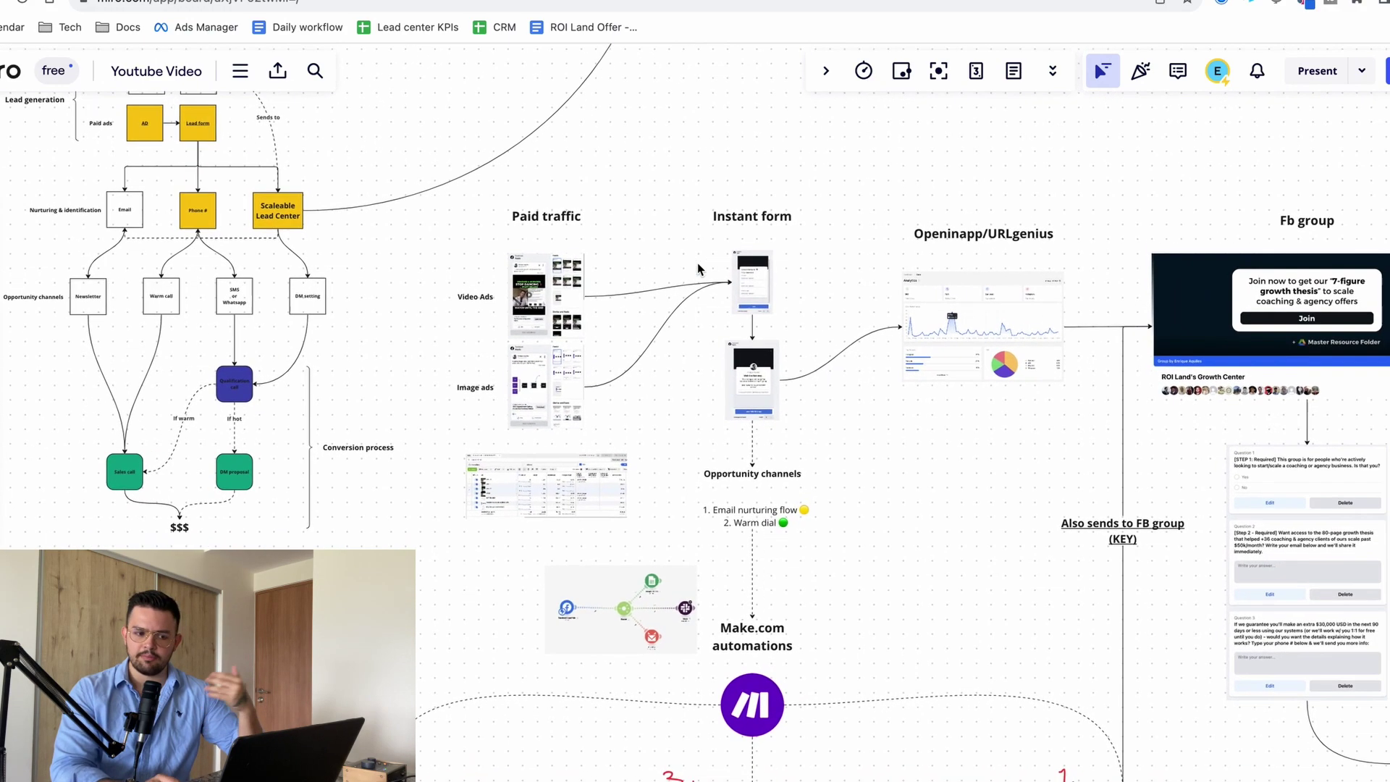
scroll(697, 270, up, 12)
scroll(698, 269, left, 9)
scroll(699, 270, right, 20)
scroll(699, 269, down, 2)
scroll(699, 269, left, 20)
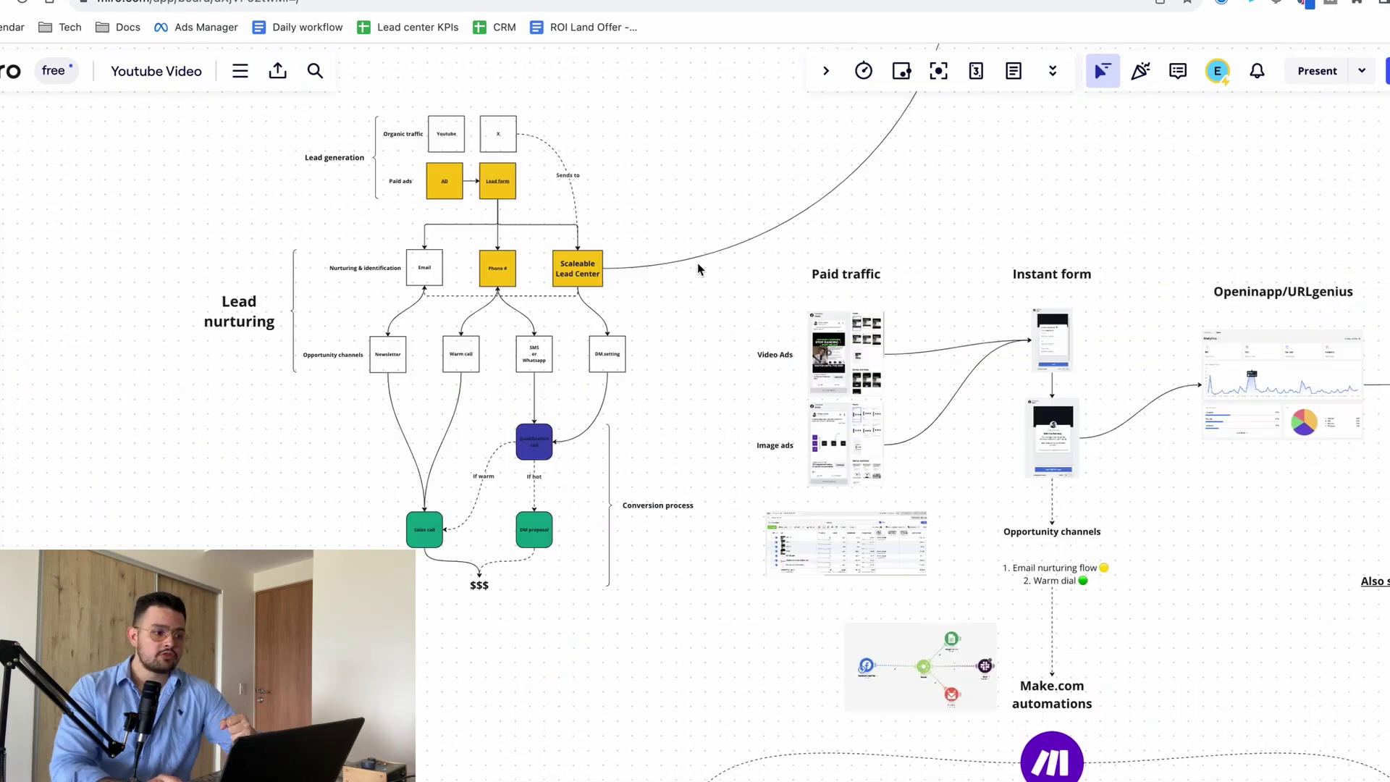
scroll(699, 270, up, 4)
scroll(699, 270, up, 12)
scroll(698, 270, right, 7)
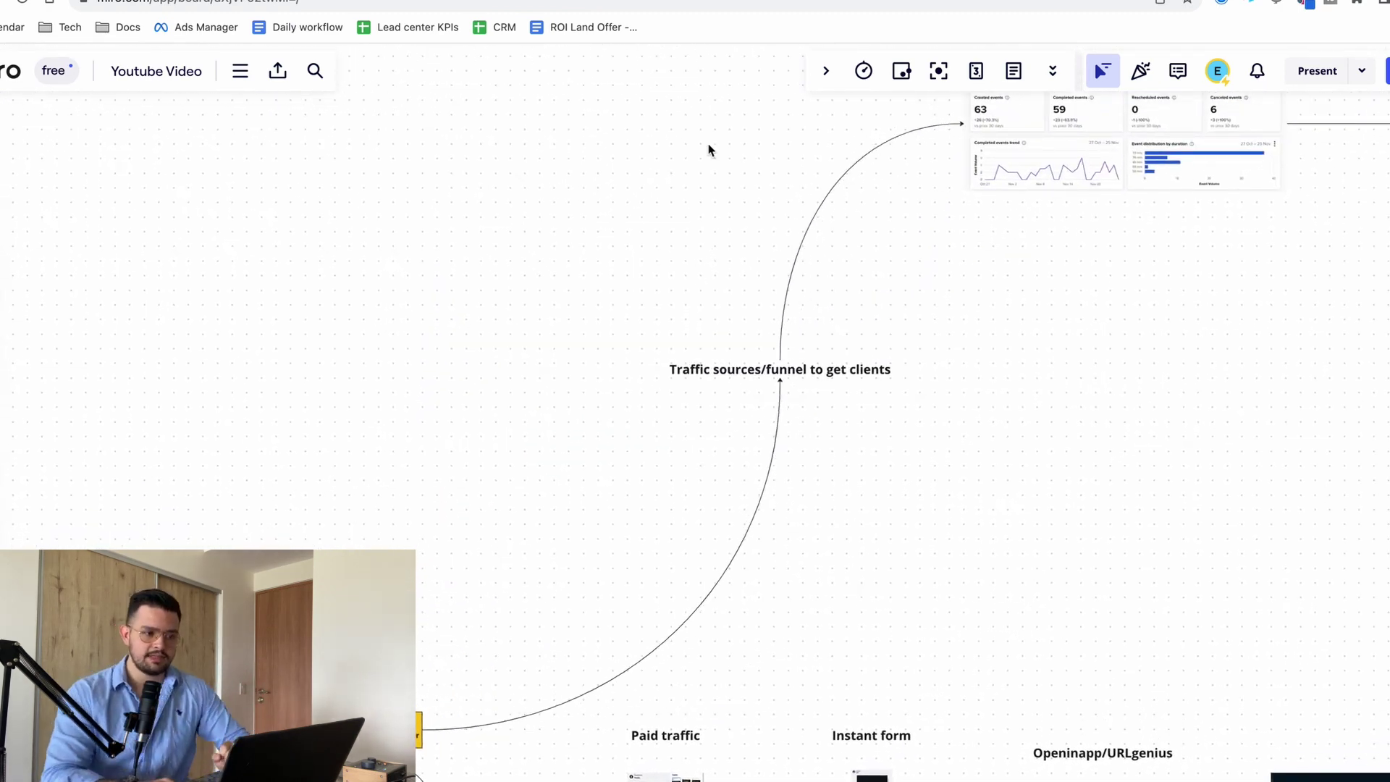
scroll(861, 211, down, 3)
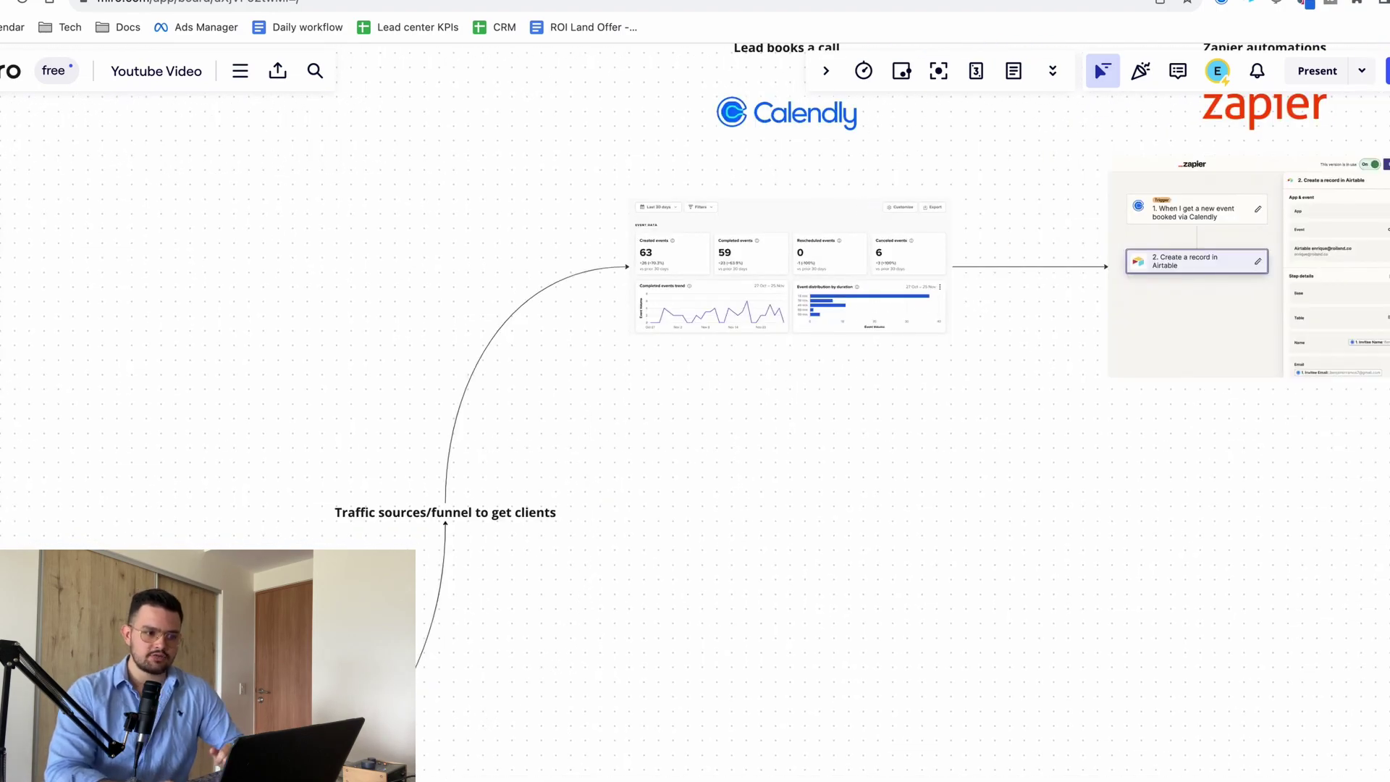
Review the booked-call records in the Airtable CRM, then return to Miro's Lead nurturing flowchart.
key(ctrl+Tab)
scroll(570, 472, up, 6)
scroll(571, 472, down, 7)
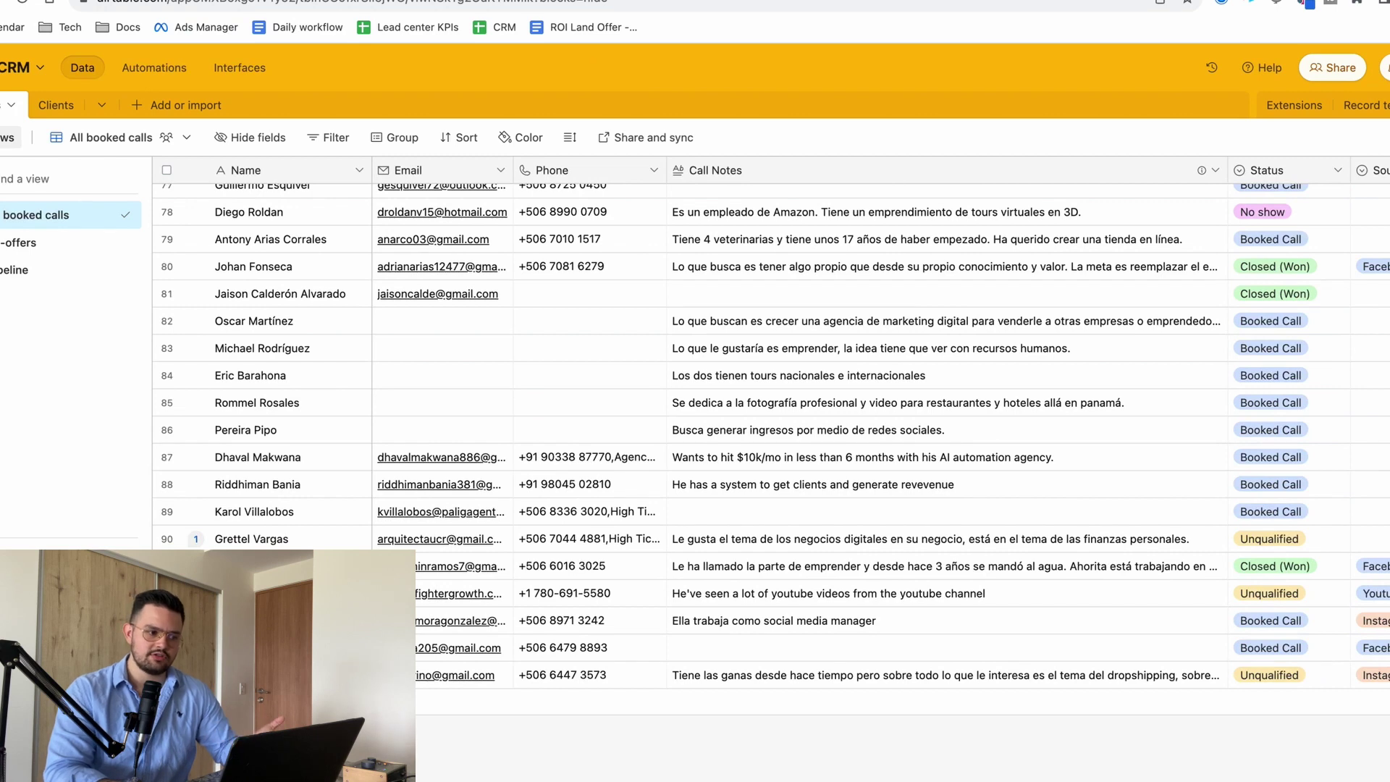
key(ctrl+shift+Tab)
scroll(695, 435, down, 7)
scroll(695, 434, left, 7)
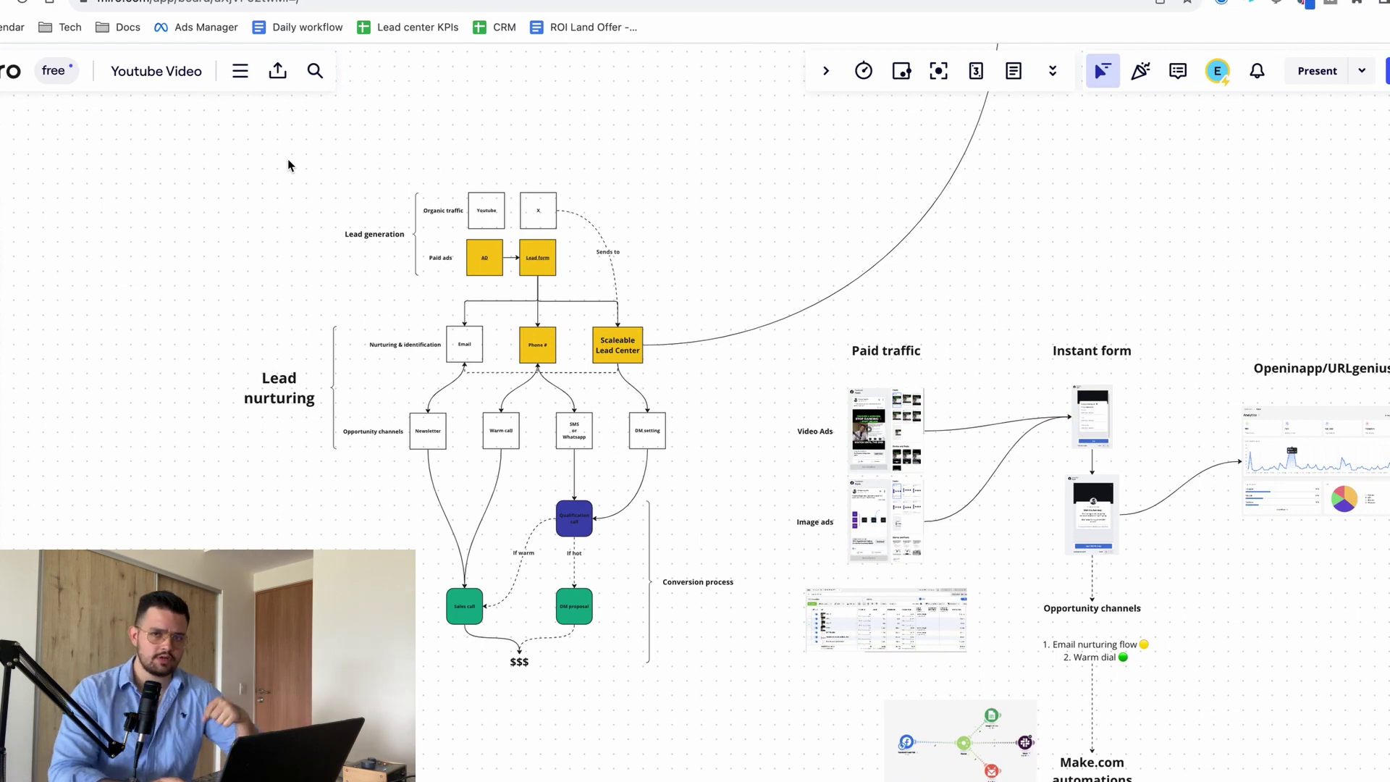
Pan the board to the 'Lead books a call' Calendly section beside the Zapier frame.
scroll(435, 152, up, 7)
scroll(549, 128, right, 7)
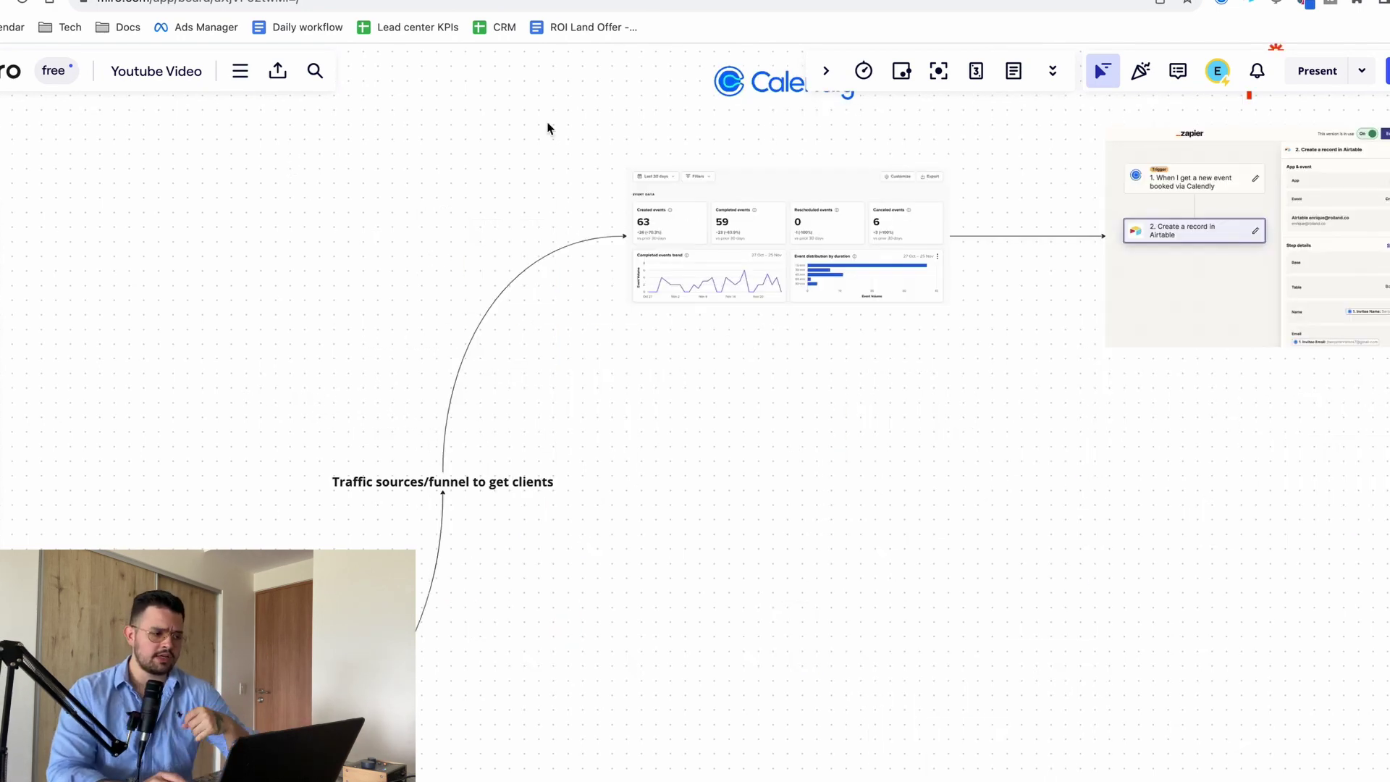
scroll(548, 128, down, 1)
scroll(548, 128, left, 1)
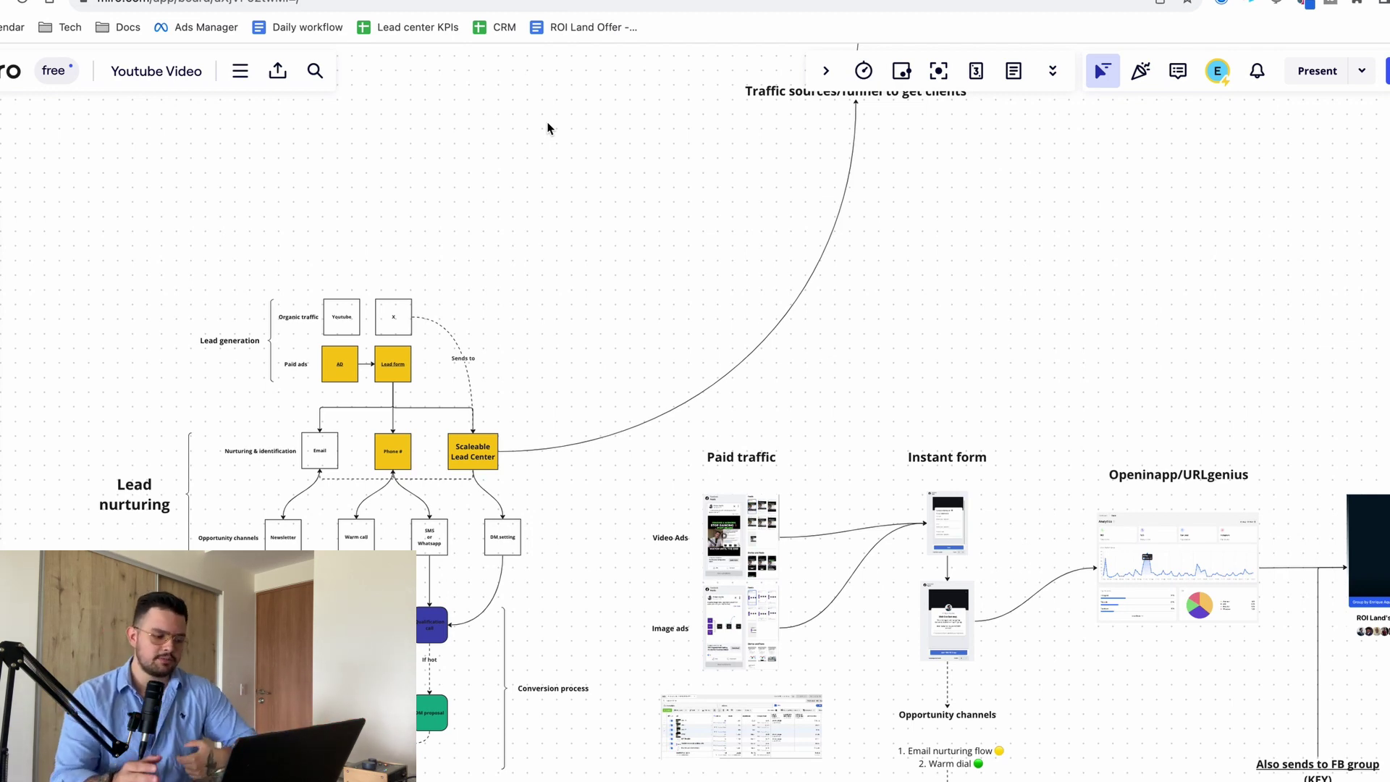
scroll(547, 128, up, 2)
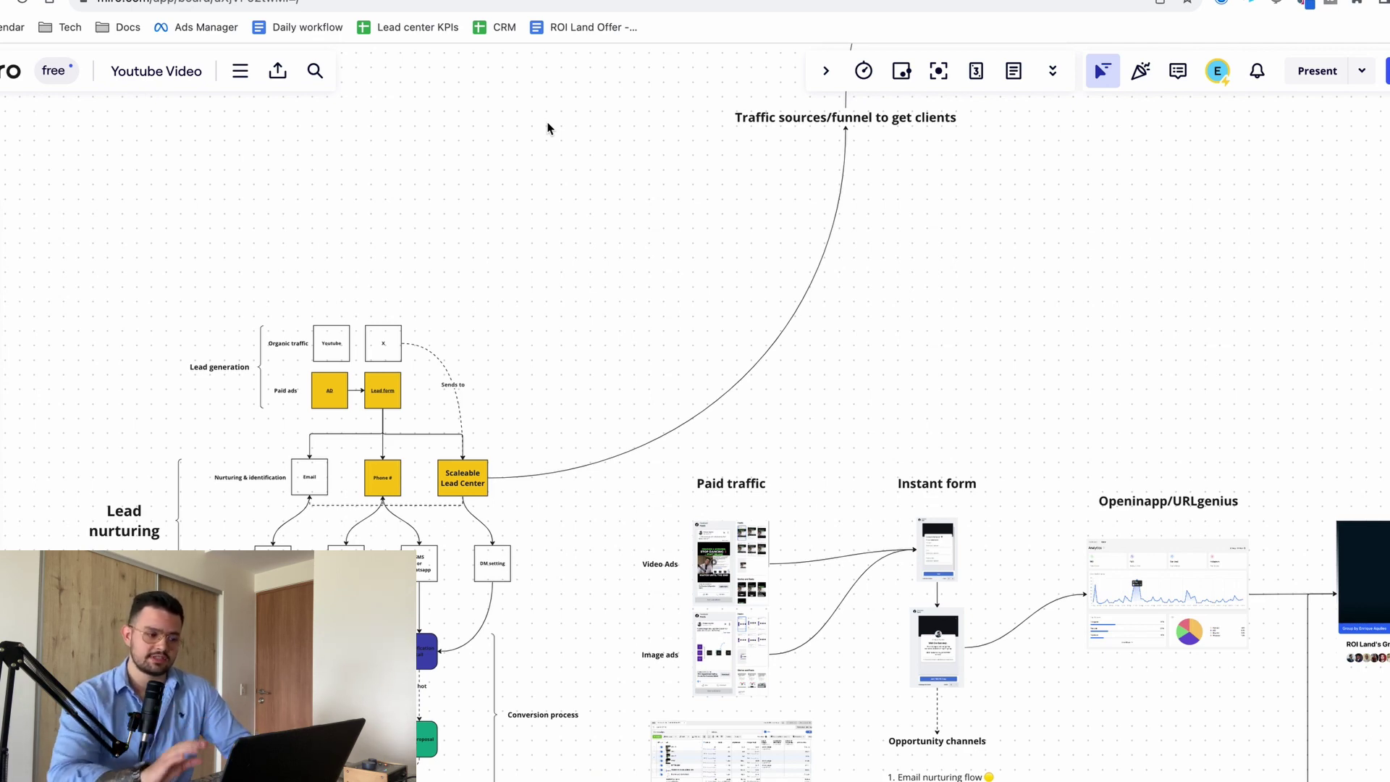
scroll(549, 307, down, 3)
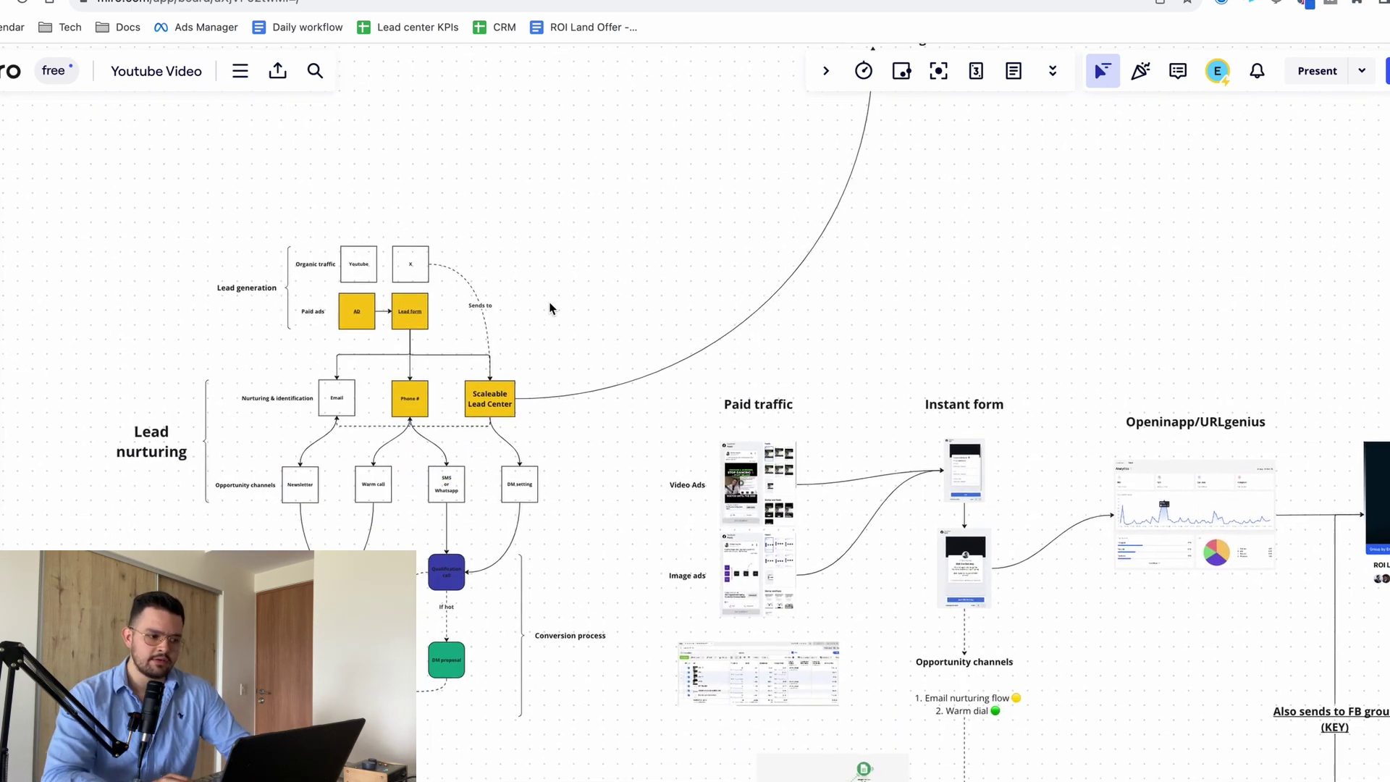
scroll(550, 308, down, 3)
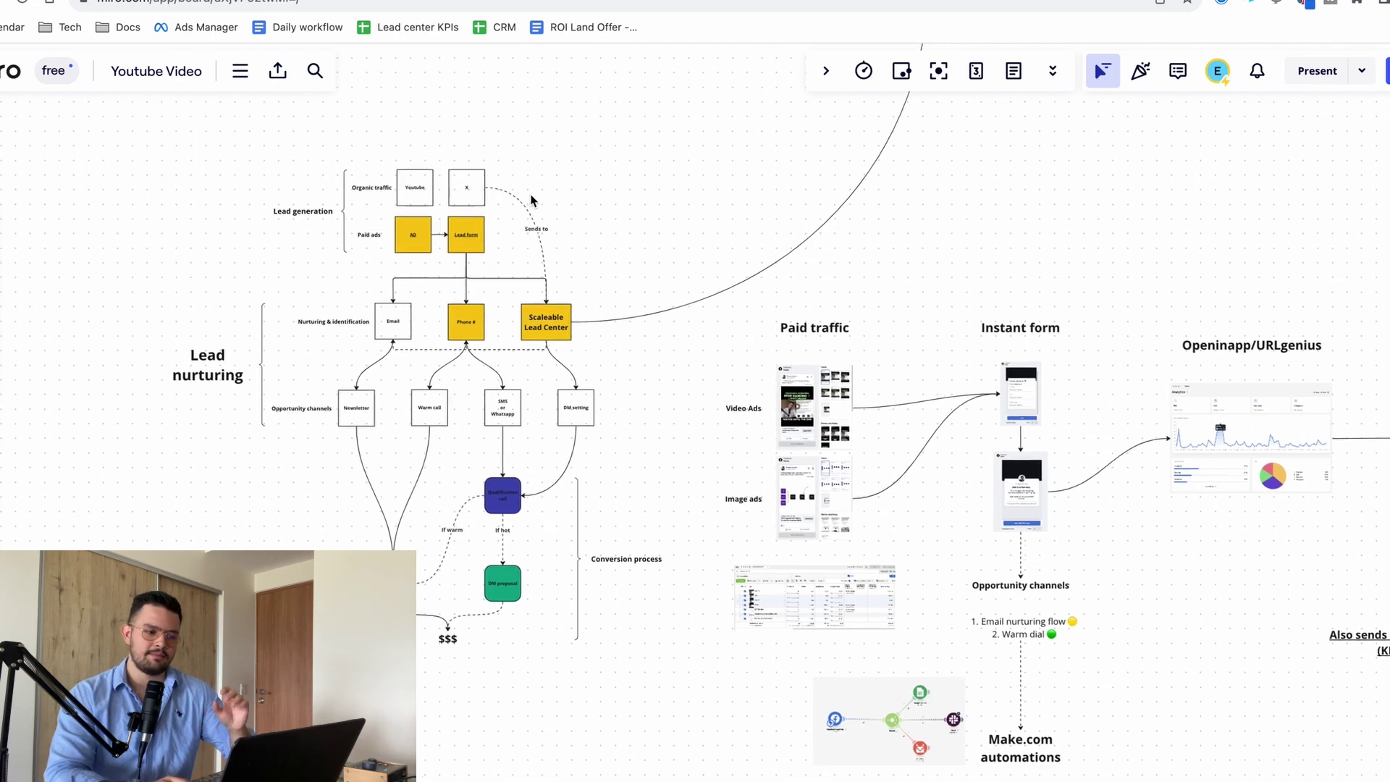
scroll(532, 200, down, 3)
scroll(531, 200, up, 9)
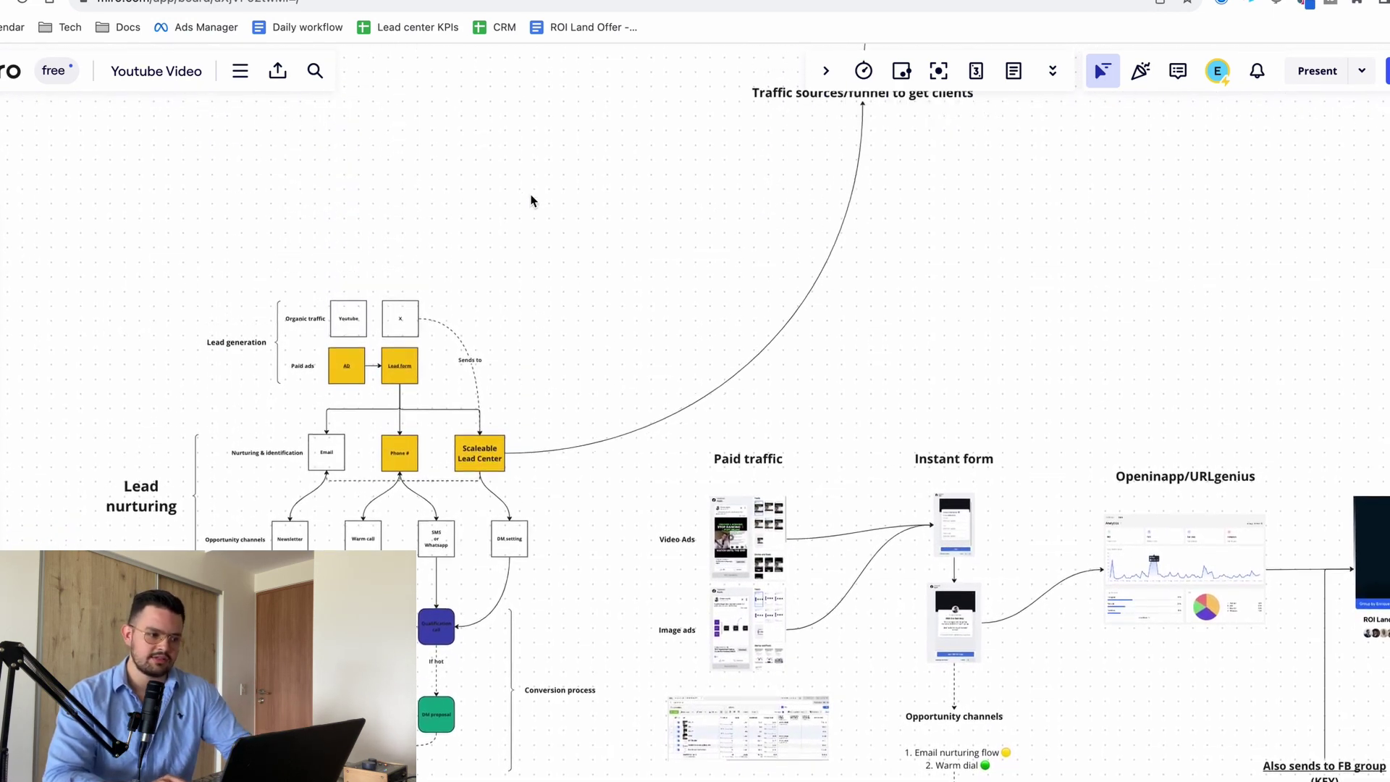
scroll(642, 281, right, 3)
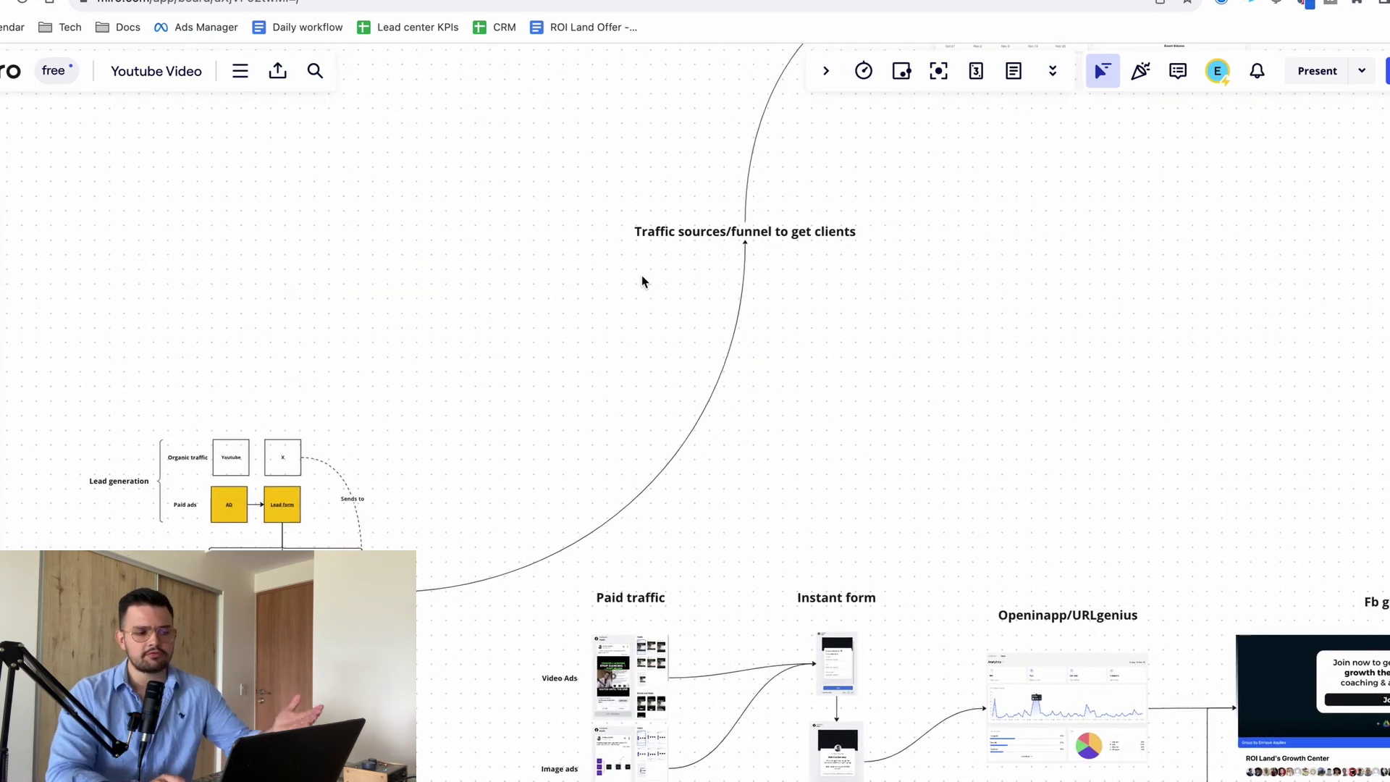
scroll(642, 281, right, 2)
scroll(641, 281, up, 2)
scroll(641, 281, right, 2)
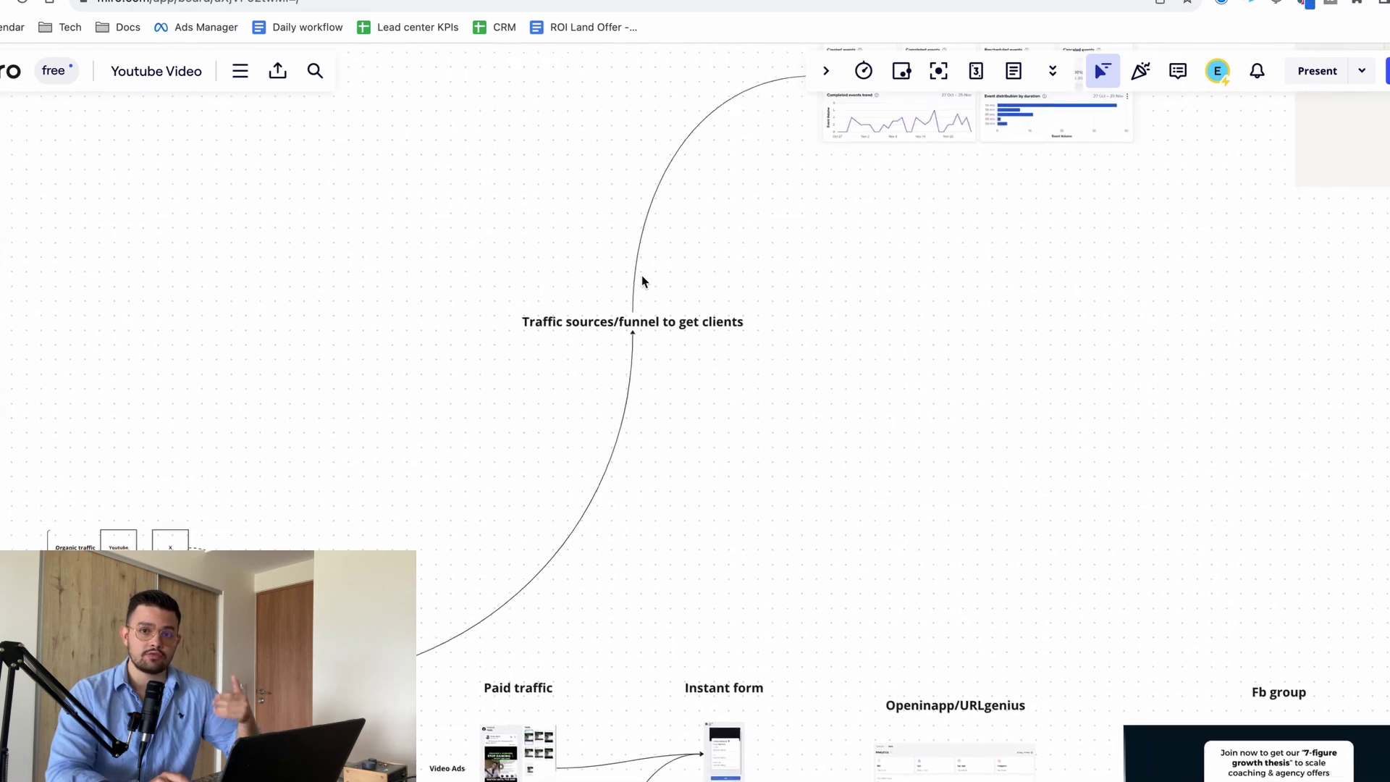
scroll(641, 281, up, 2)
scroll(642, 281, right, 2)
scroll(641, 281, up, 3)
scroll(642, 281, right, 4)
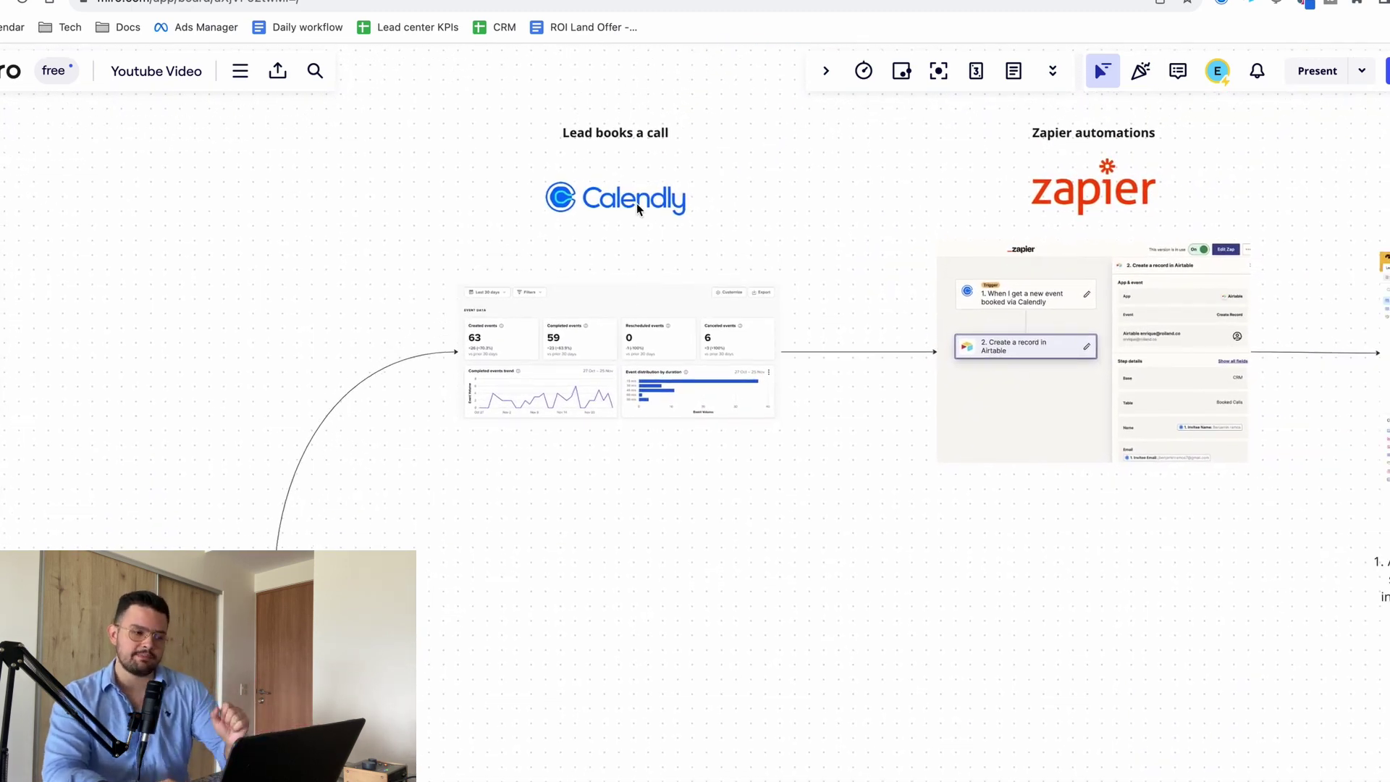
scroll(661, 233, up, 1)
scroll(661, 234, up, 2)
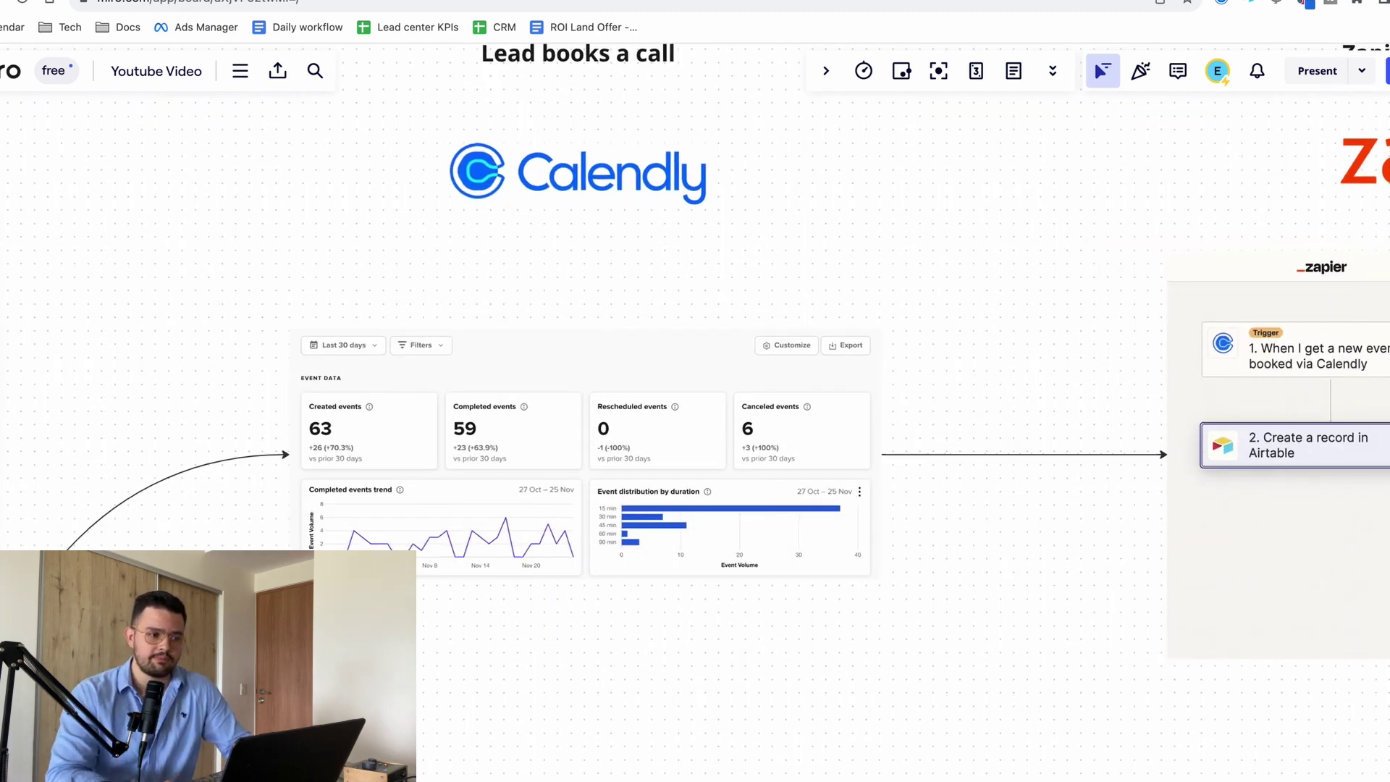
Open the FREE 1:1 Growth Call booking link from the Calendly extension in a new tab.
click(1226, 8)
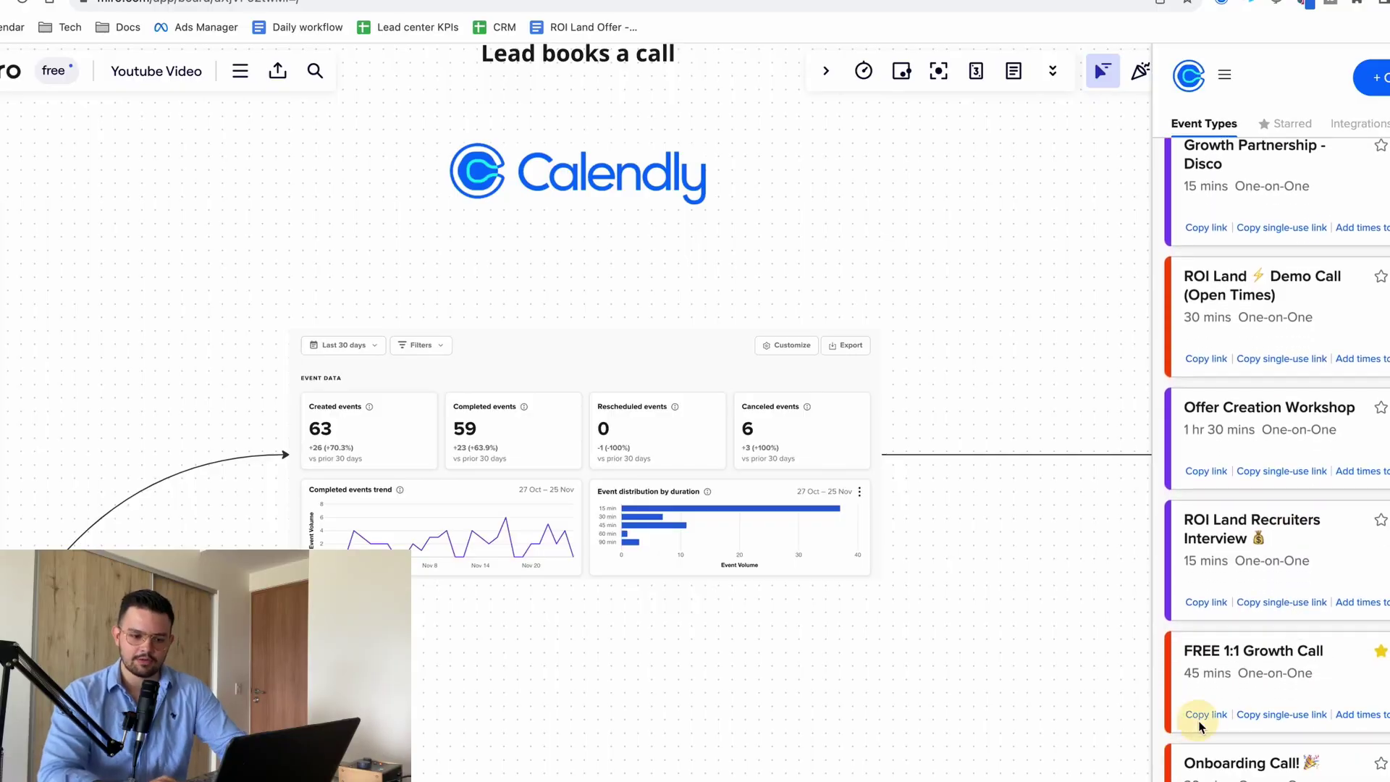
key(ctrl+t)
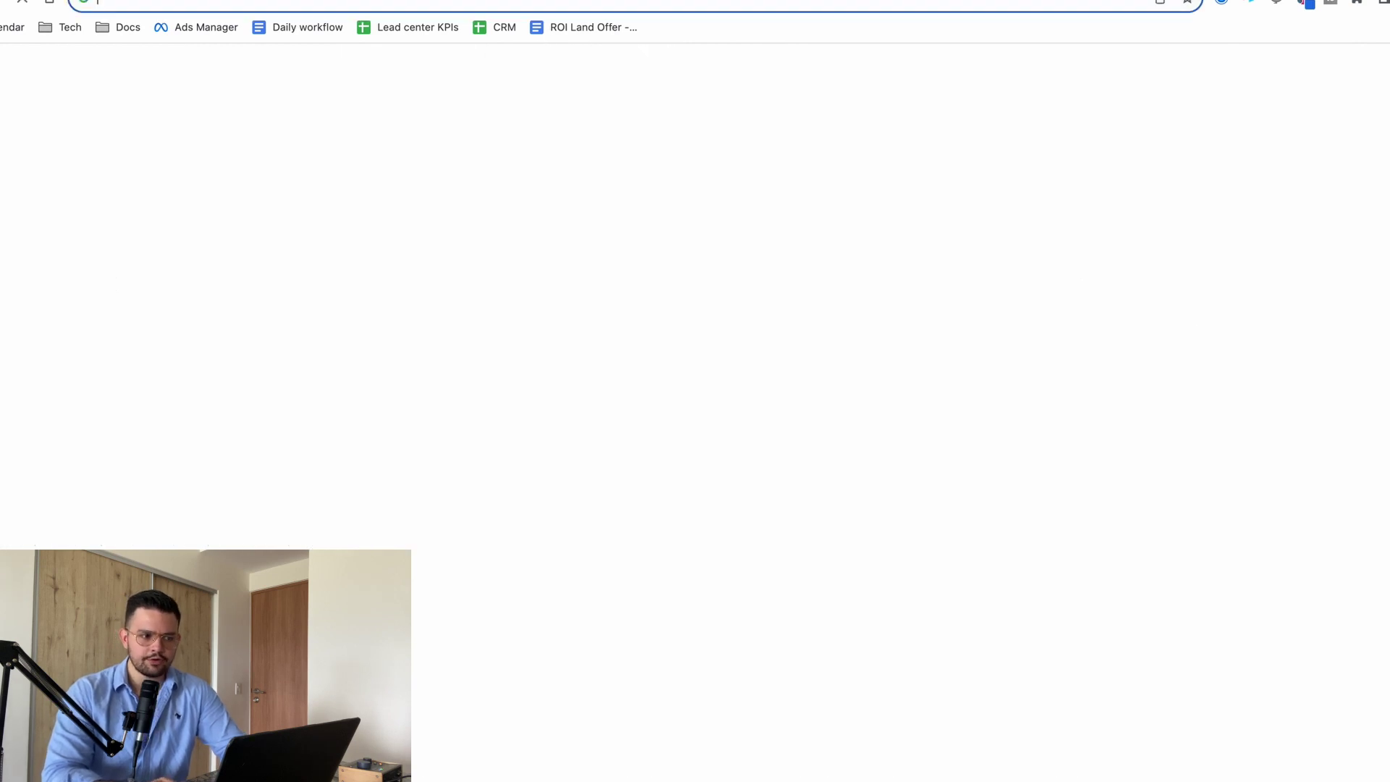
text(https://calendly.com/roiland/licensing)
key(Return)
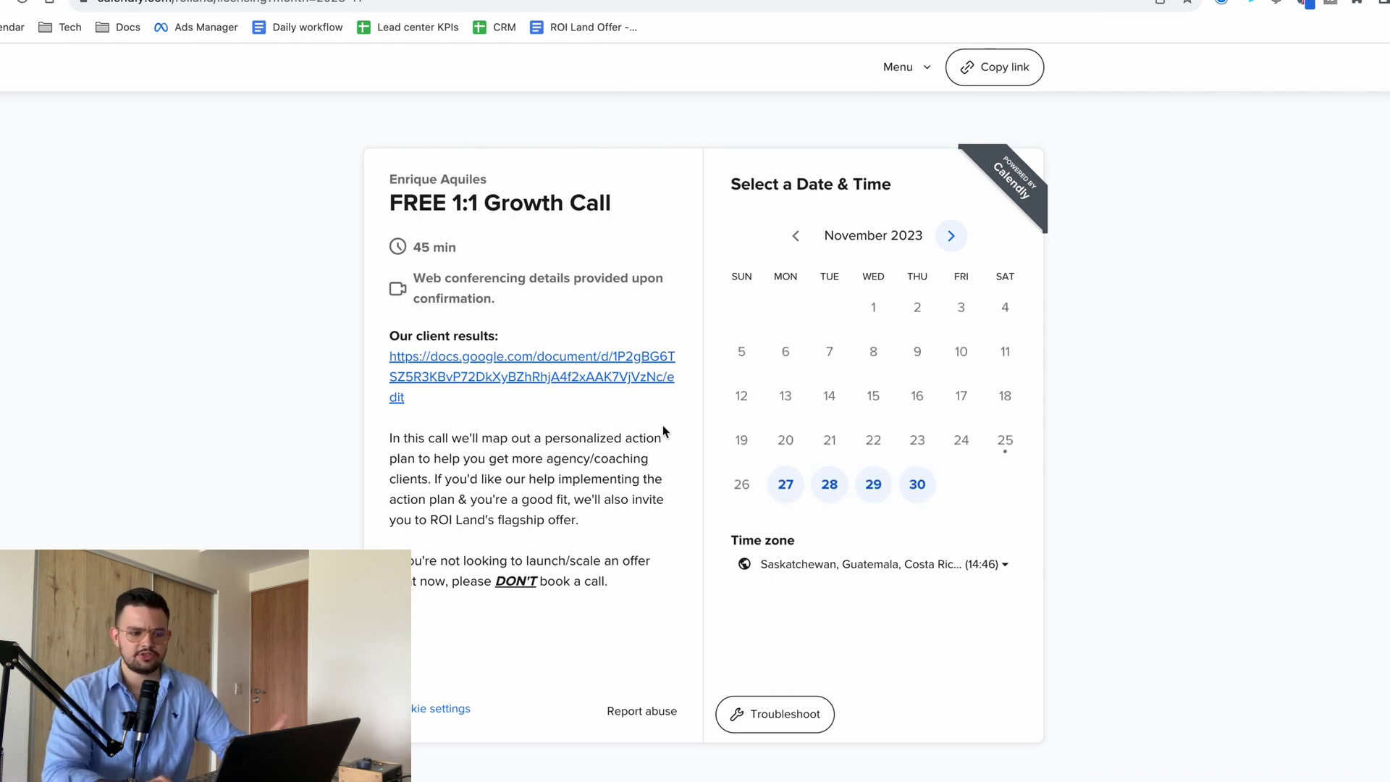
Choose Monday, November 27, 2023 at 10:30 and continue to the Enter Details form.
click(785, 484)
click(1065, 346)
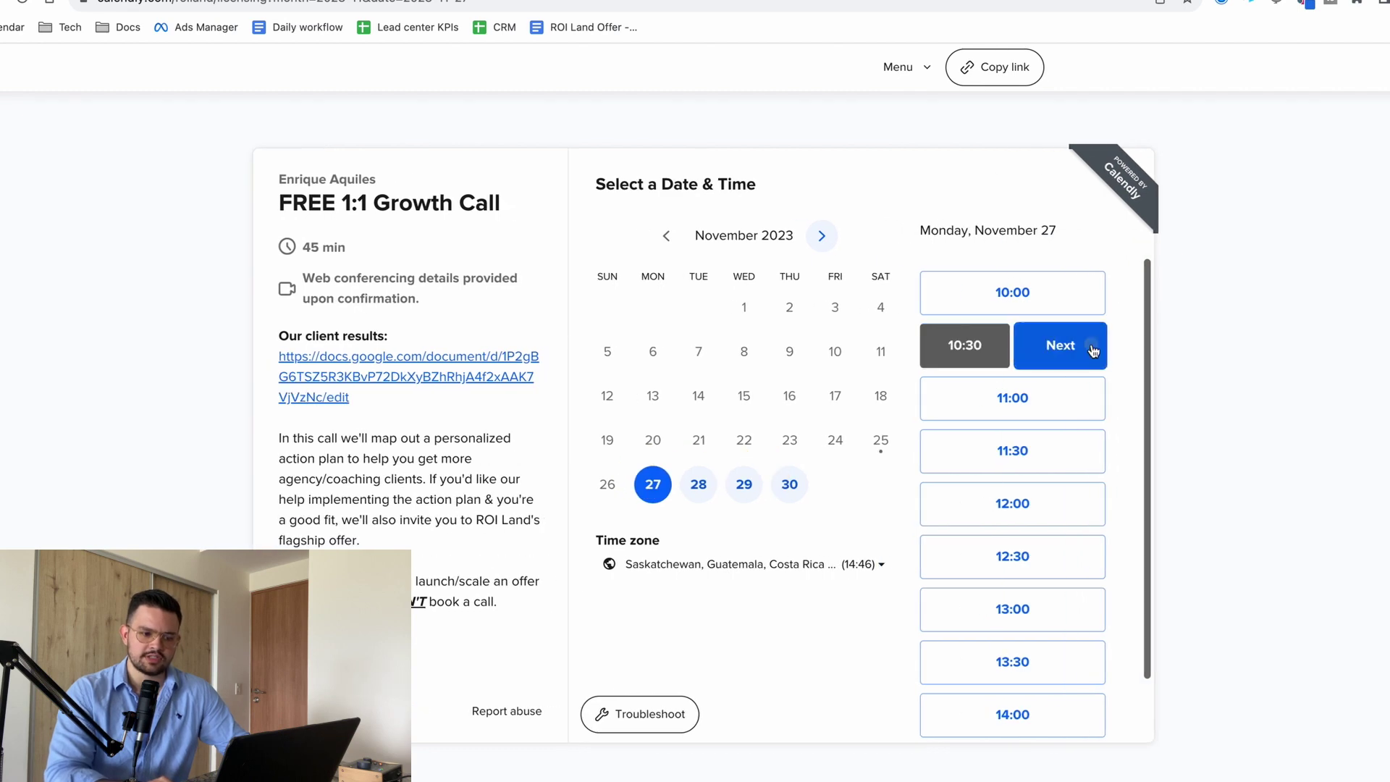
click(1075, 346)
scroll(888, 487, down, 15)
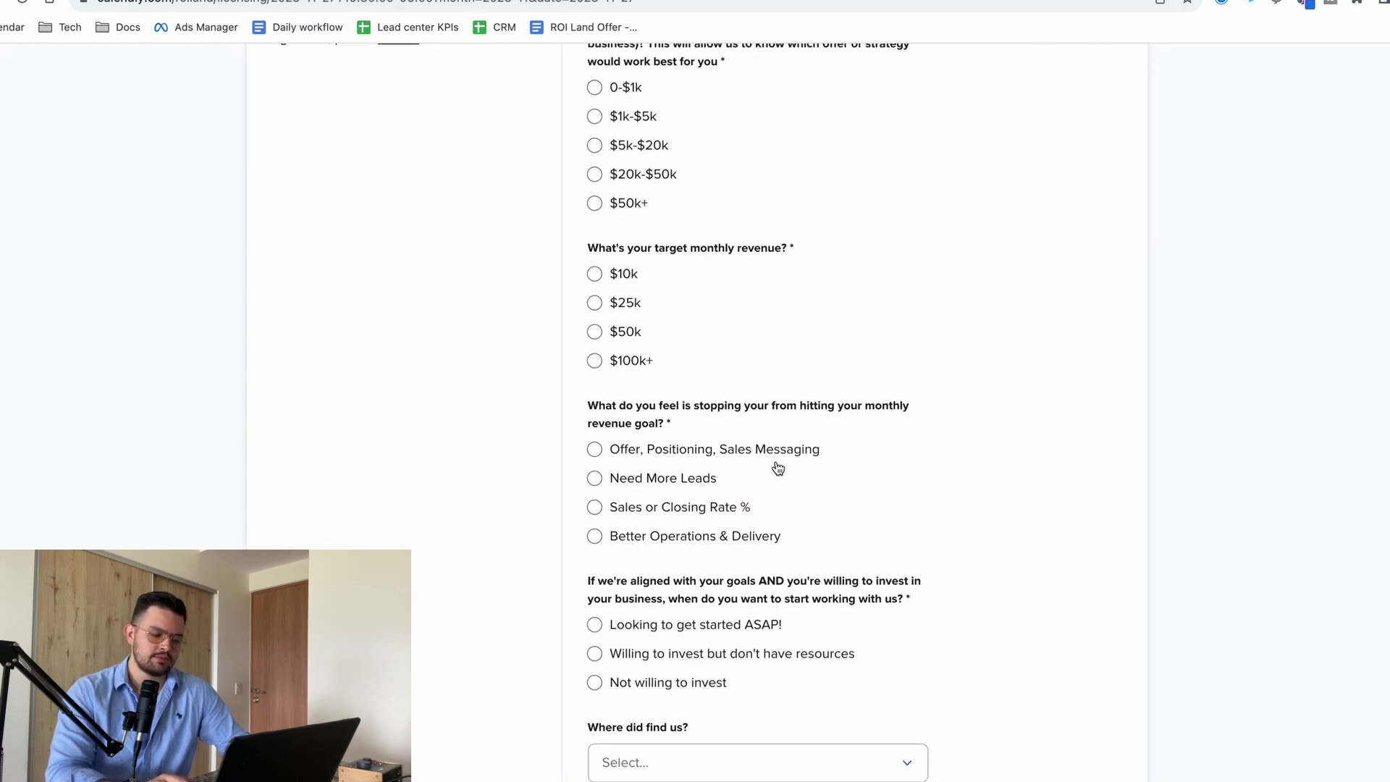
scroll(776, 464, up, 15)
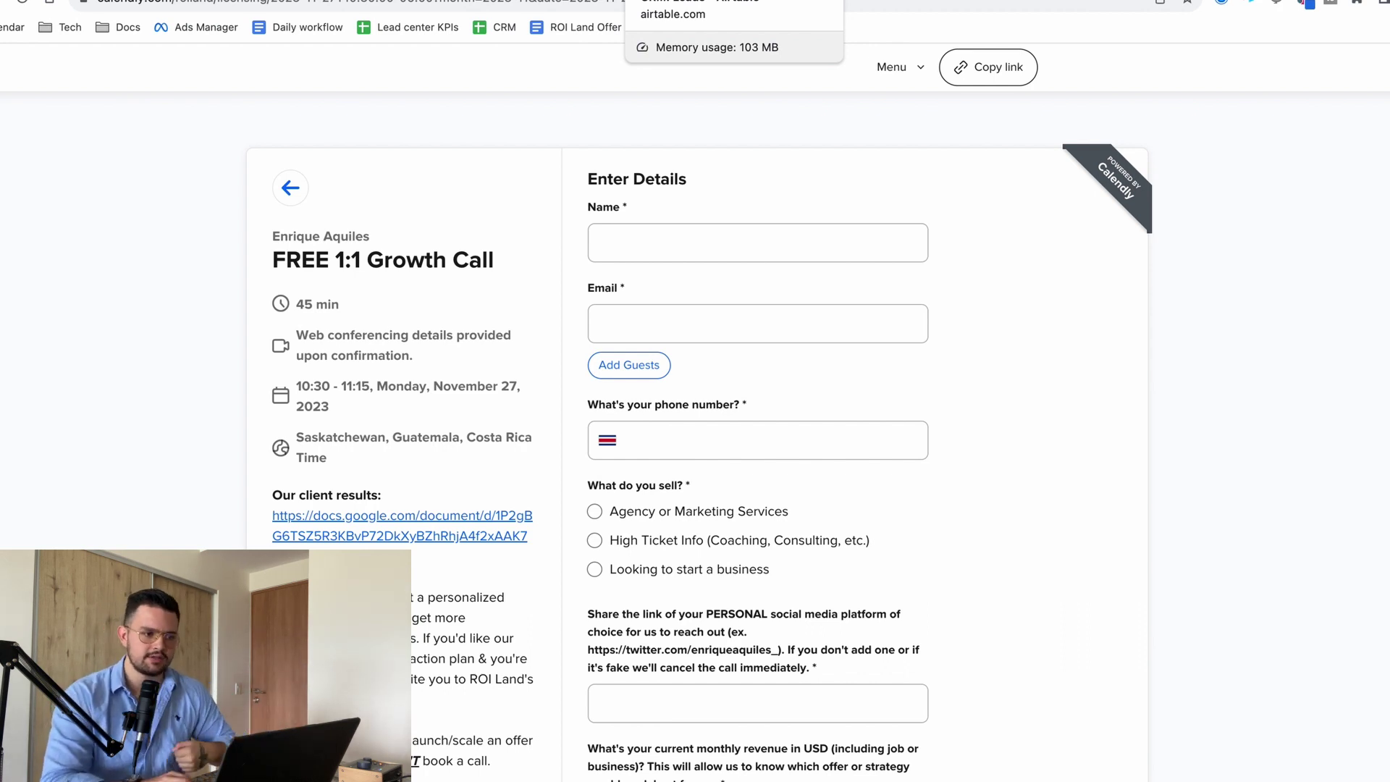
Inspect the zap's Calendly trigger and 'Create a record in Airtable' step, then go to the Leads table.
click(895, 1)
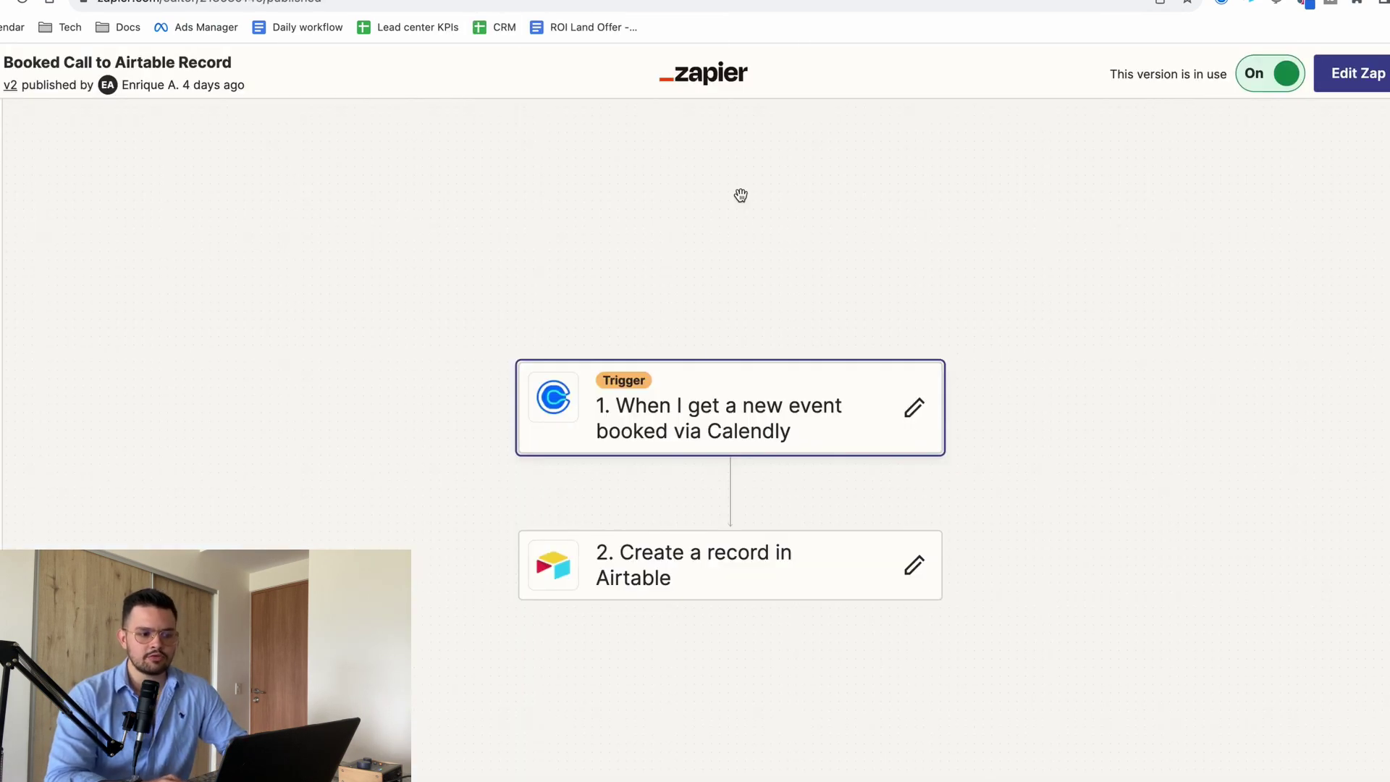
click(681, 407)
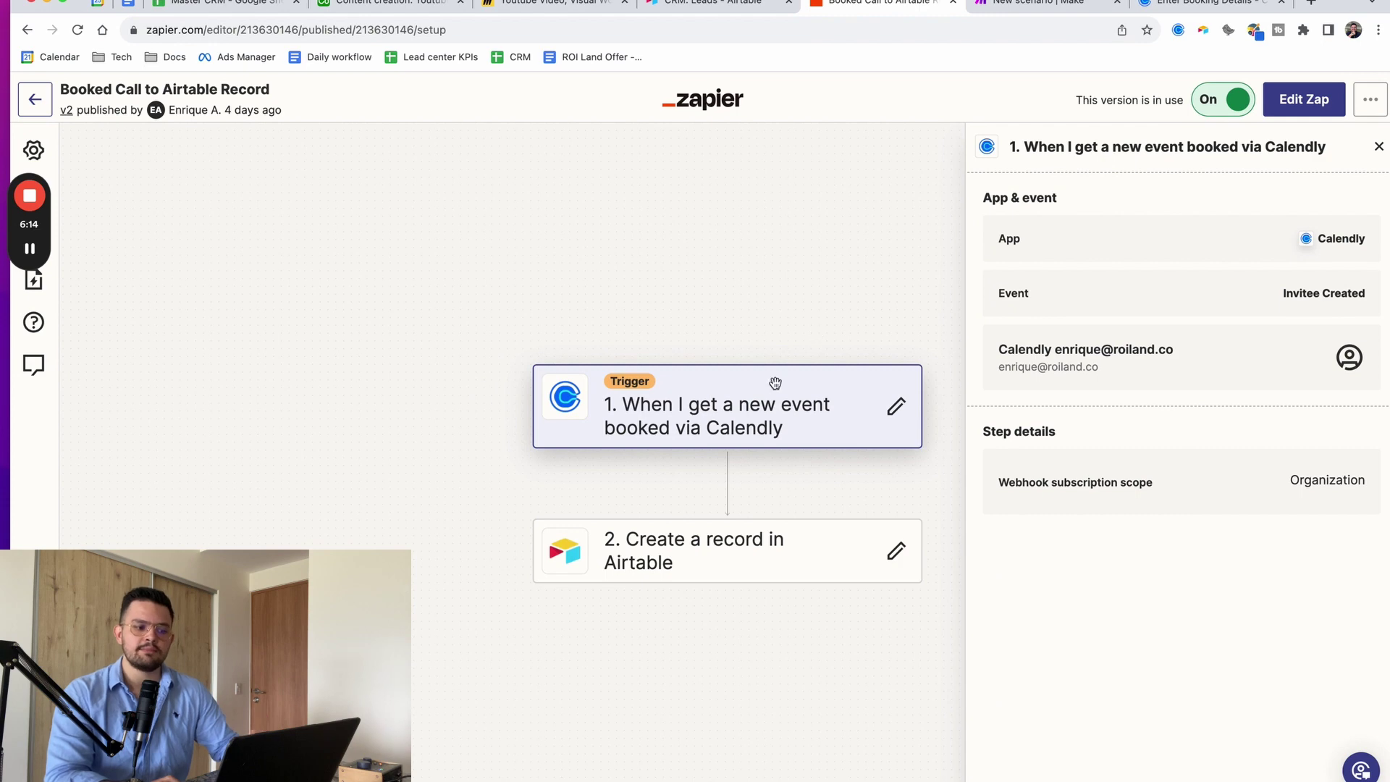
click(735, 558)
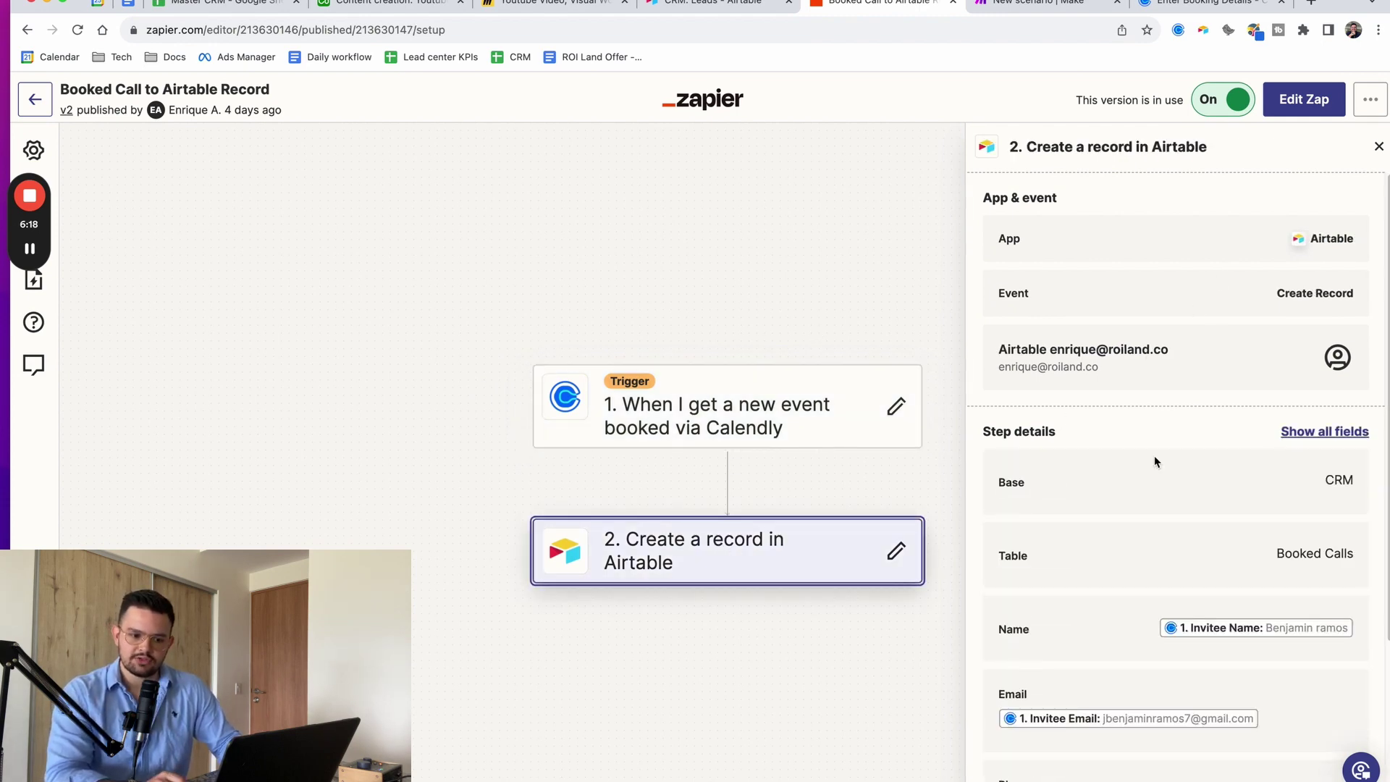
scroll(1154, 455, down, 2)
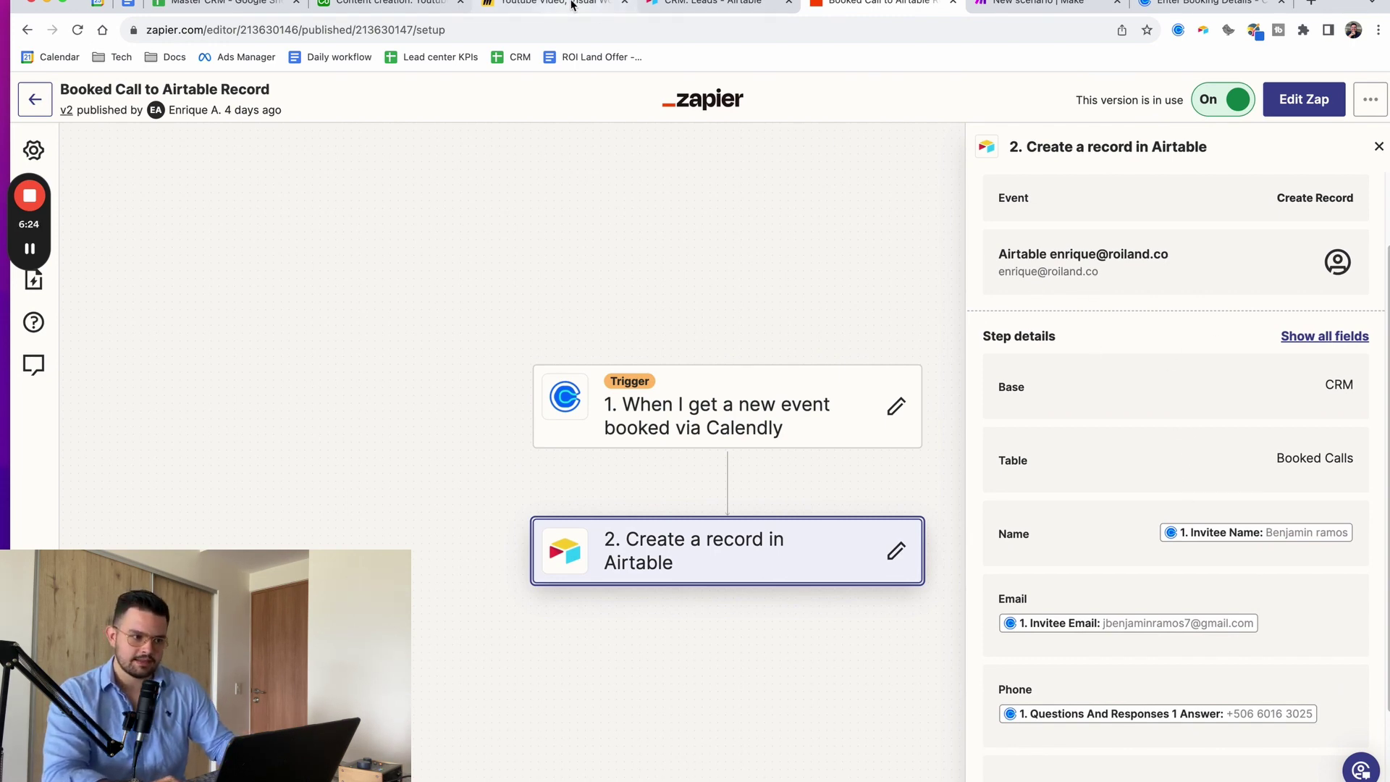
click(702, 3)
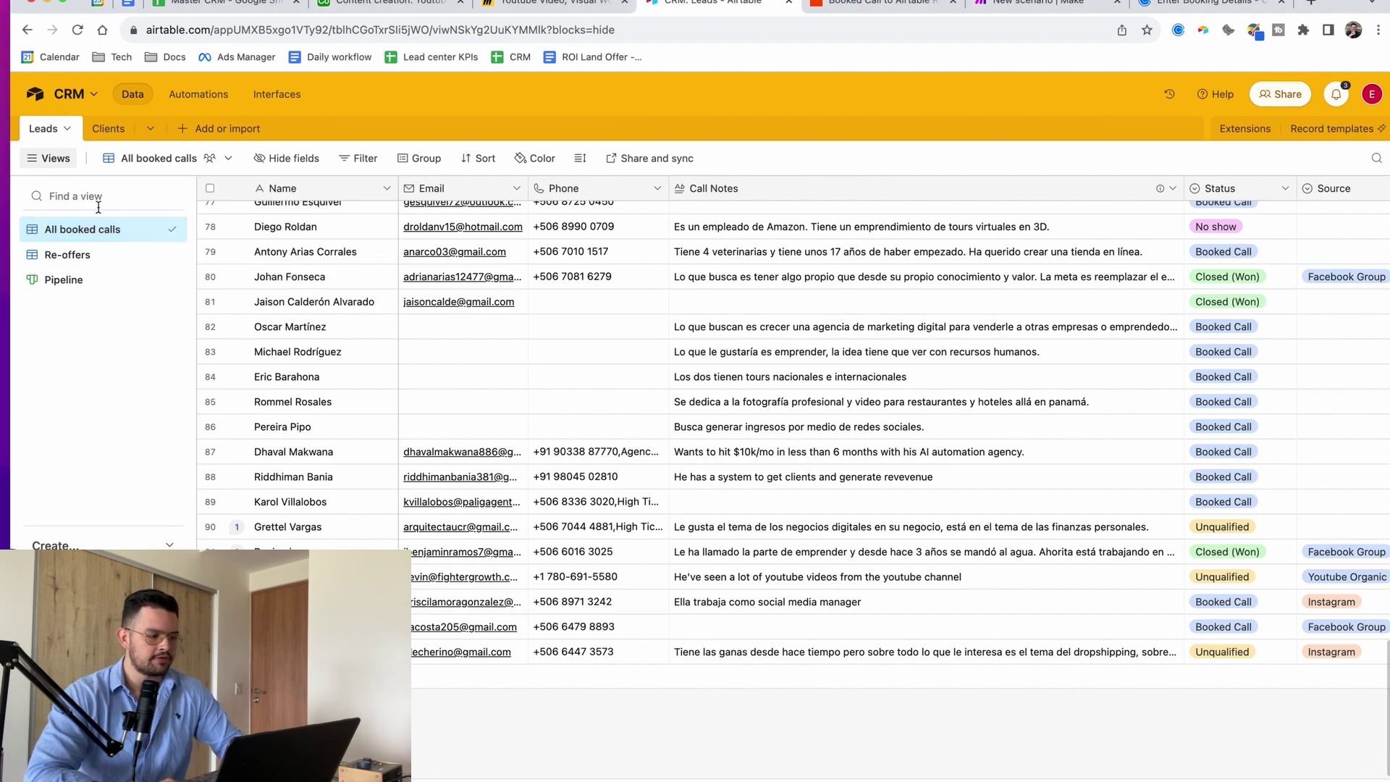
click(109, 230)
scroll(419, 419, down, 20)
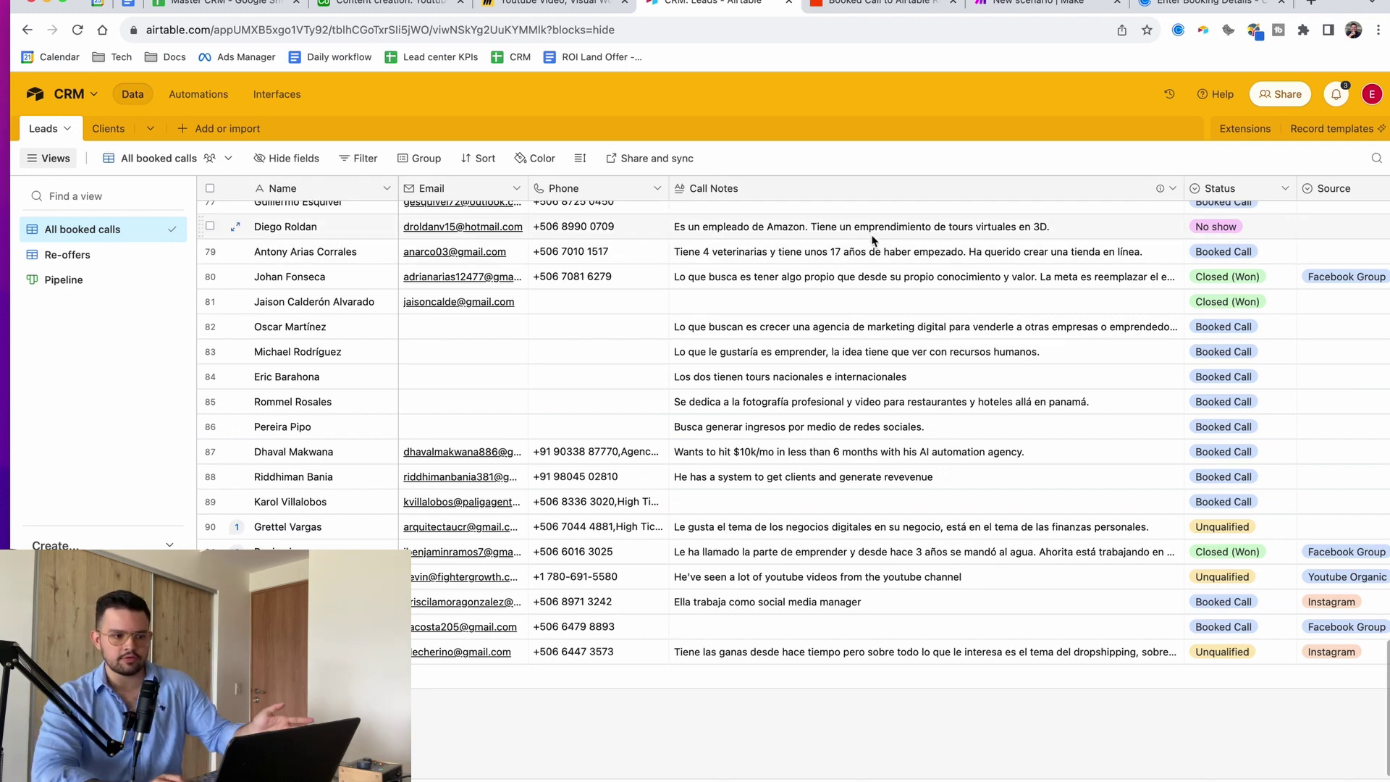
scroll(874, 240, right, 2)
scroll(873, 240, up, 1)
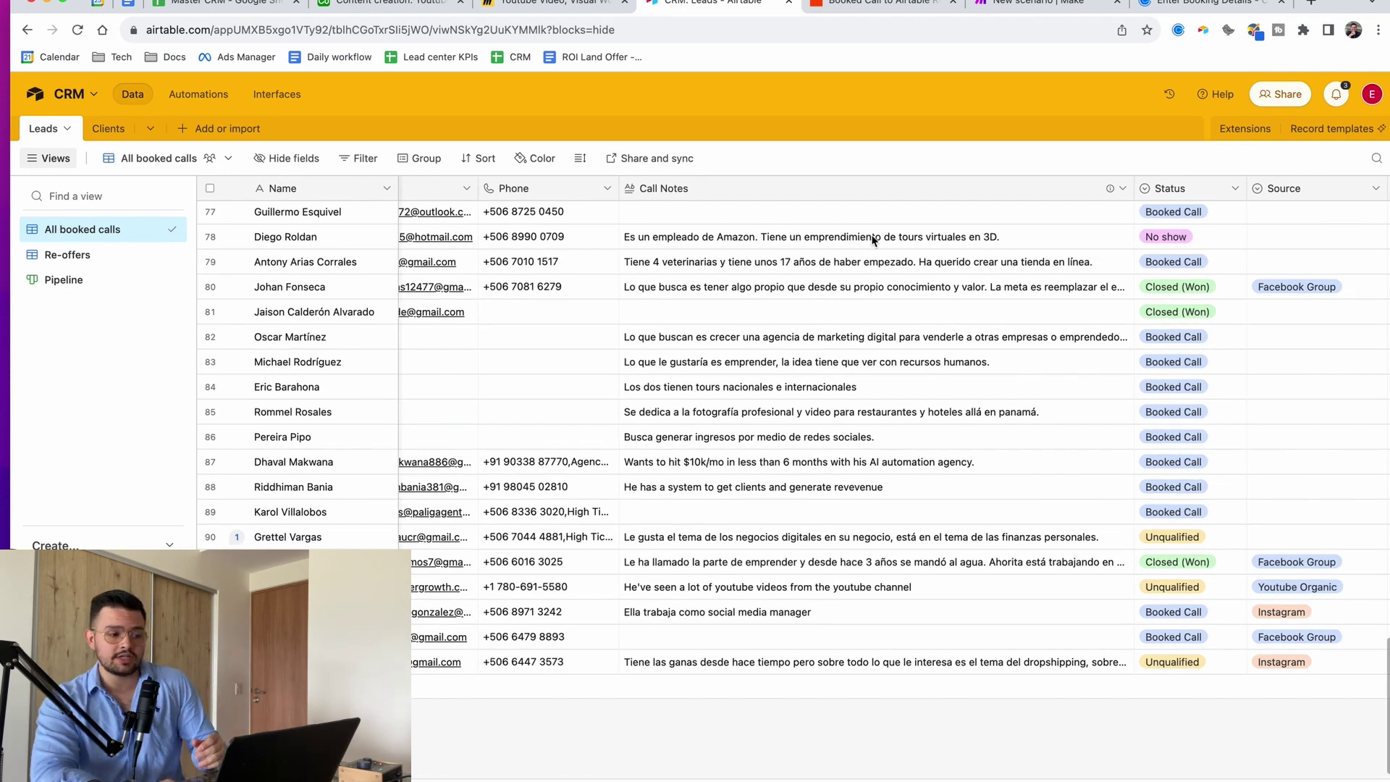
scroll(1097, 276, right, 2)
scroll(1098, 276, up, 1)
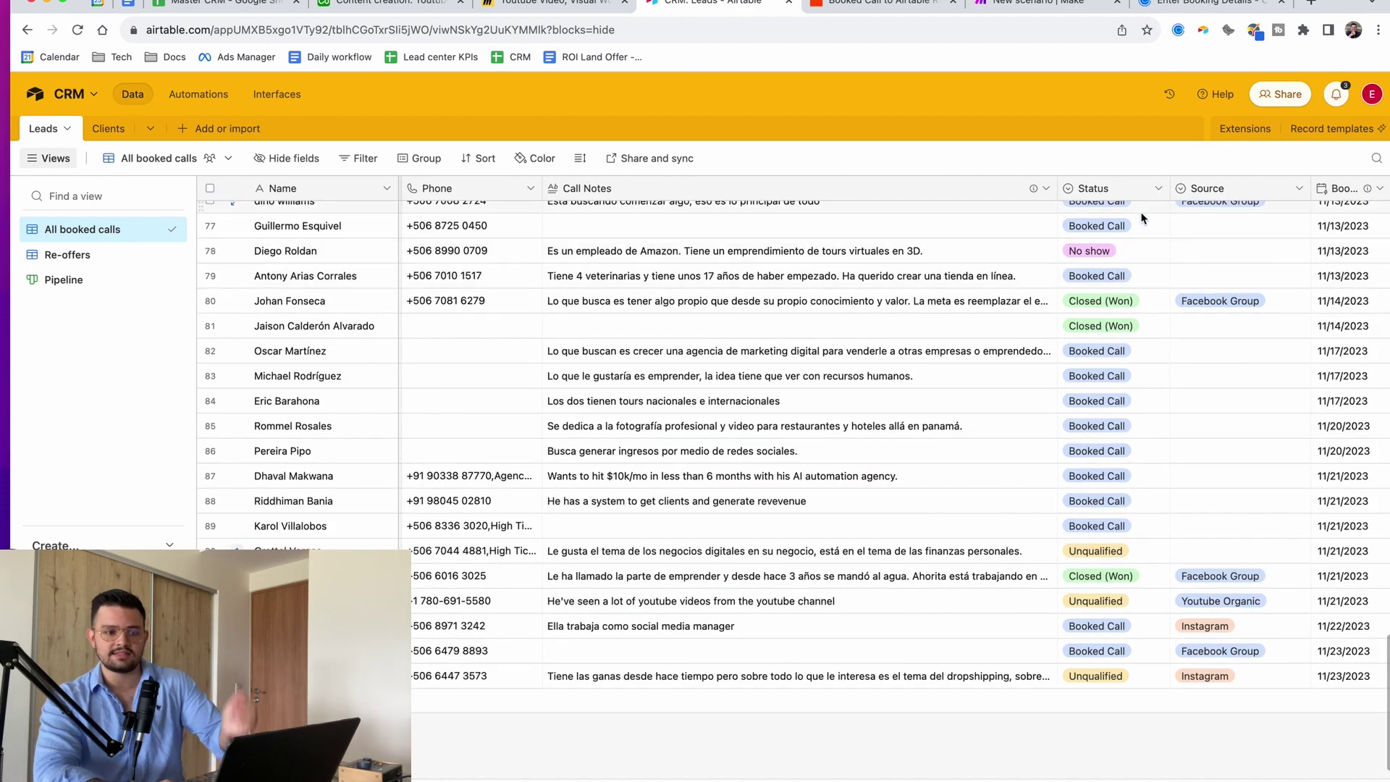
scroll(1154, 229, right, 2)
scroll(1145, 419, down, 2)
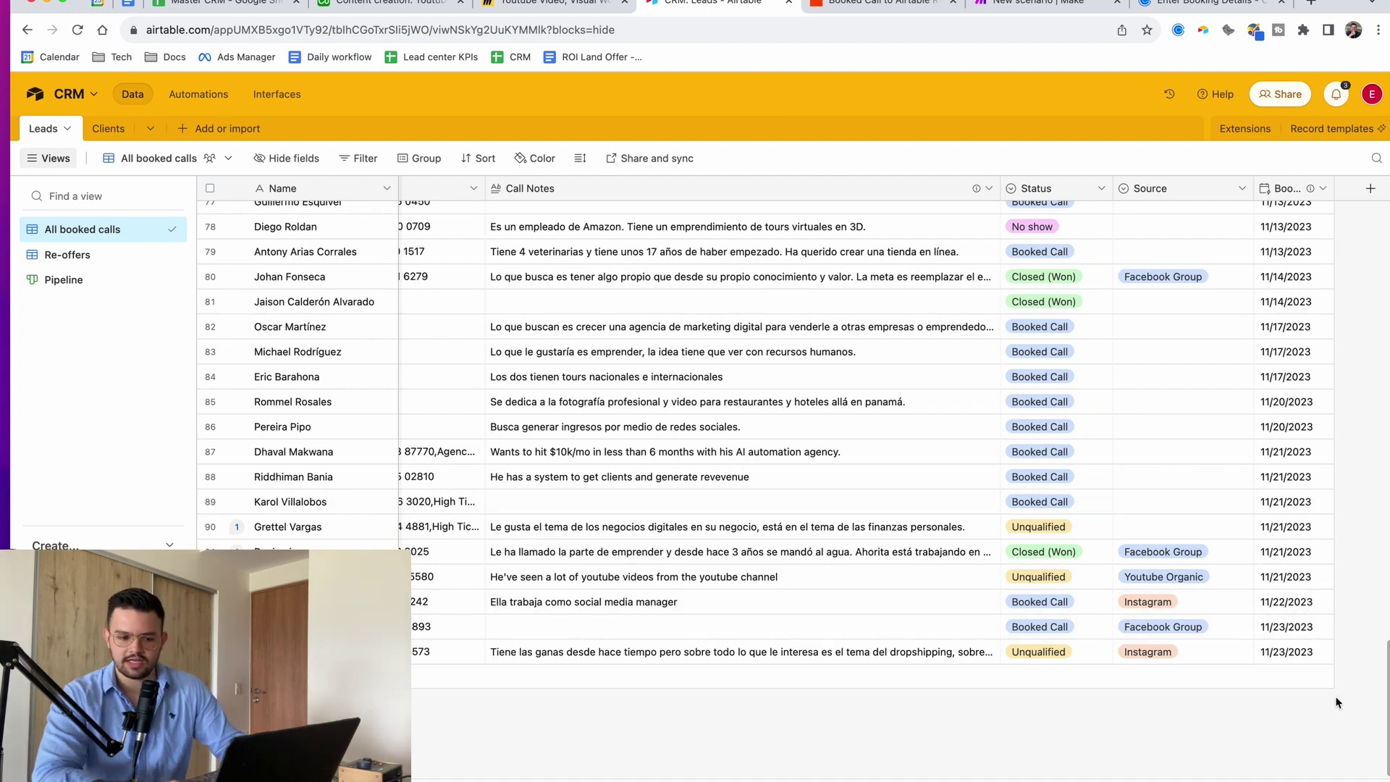
scroll(1033, 465, left, 5)
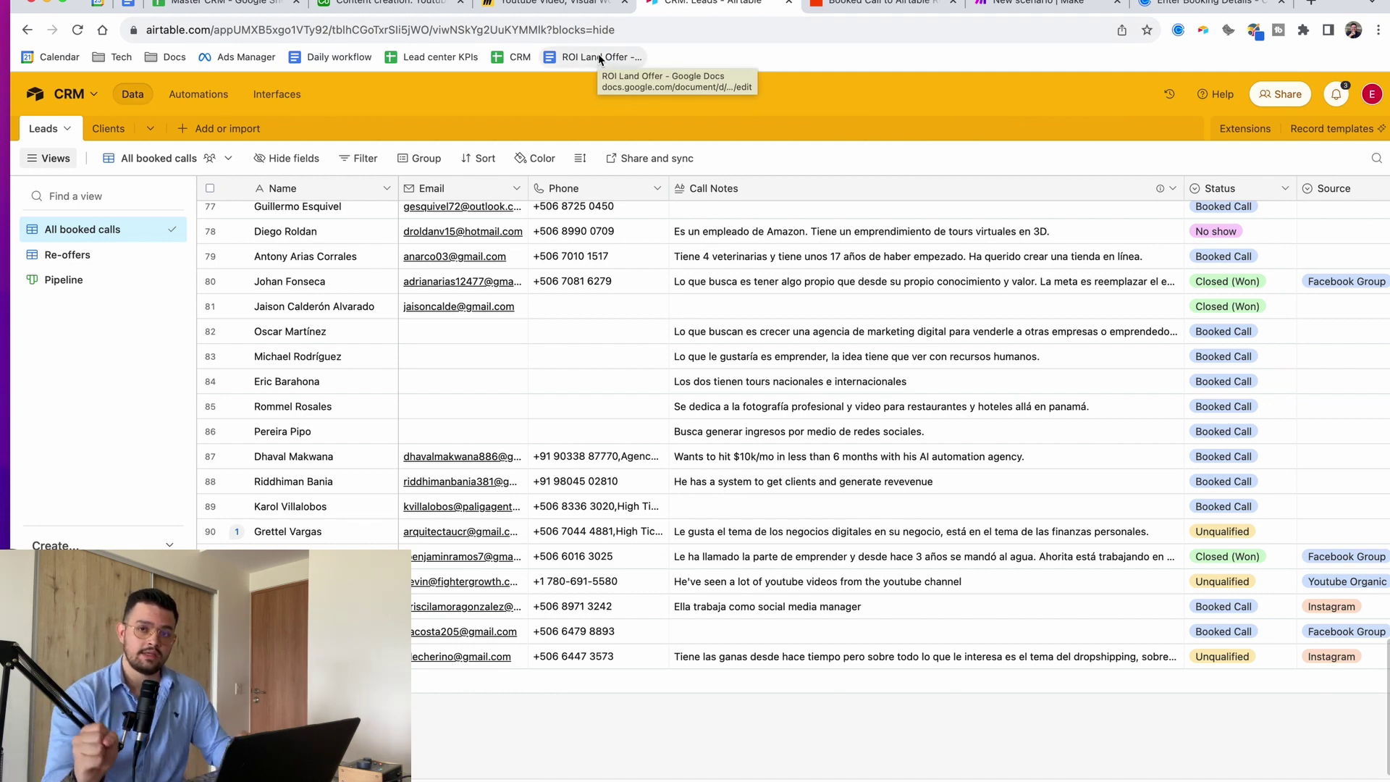
Back on the Miro board, pan to the Airtable record section, its Slack automations and Pro Tips.
click(547, 11)
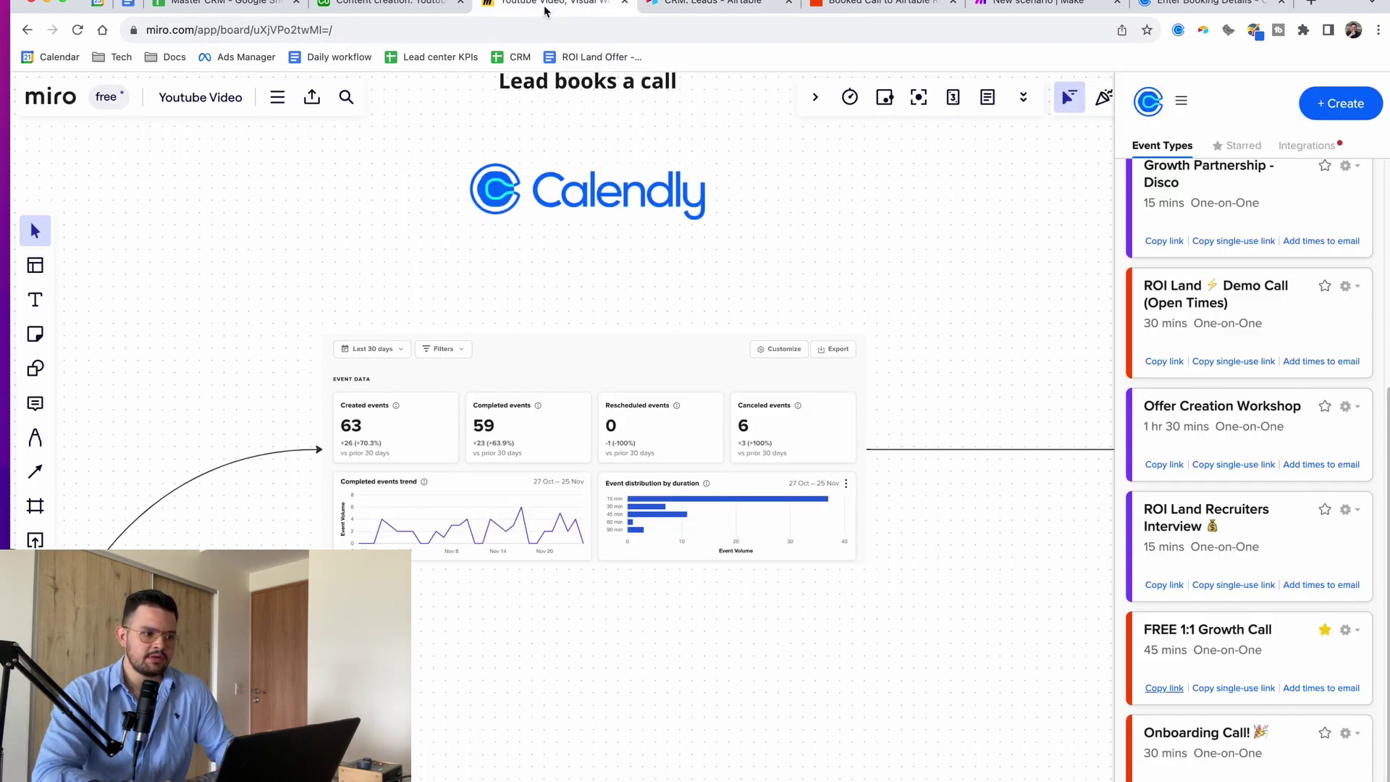
scroll(605, 270, right, 5)
scroll(605, 270, up, 2)
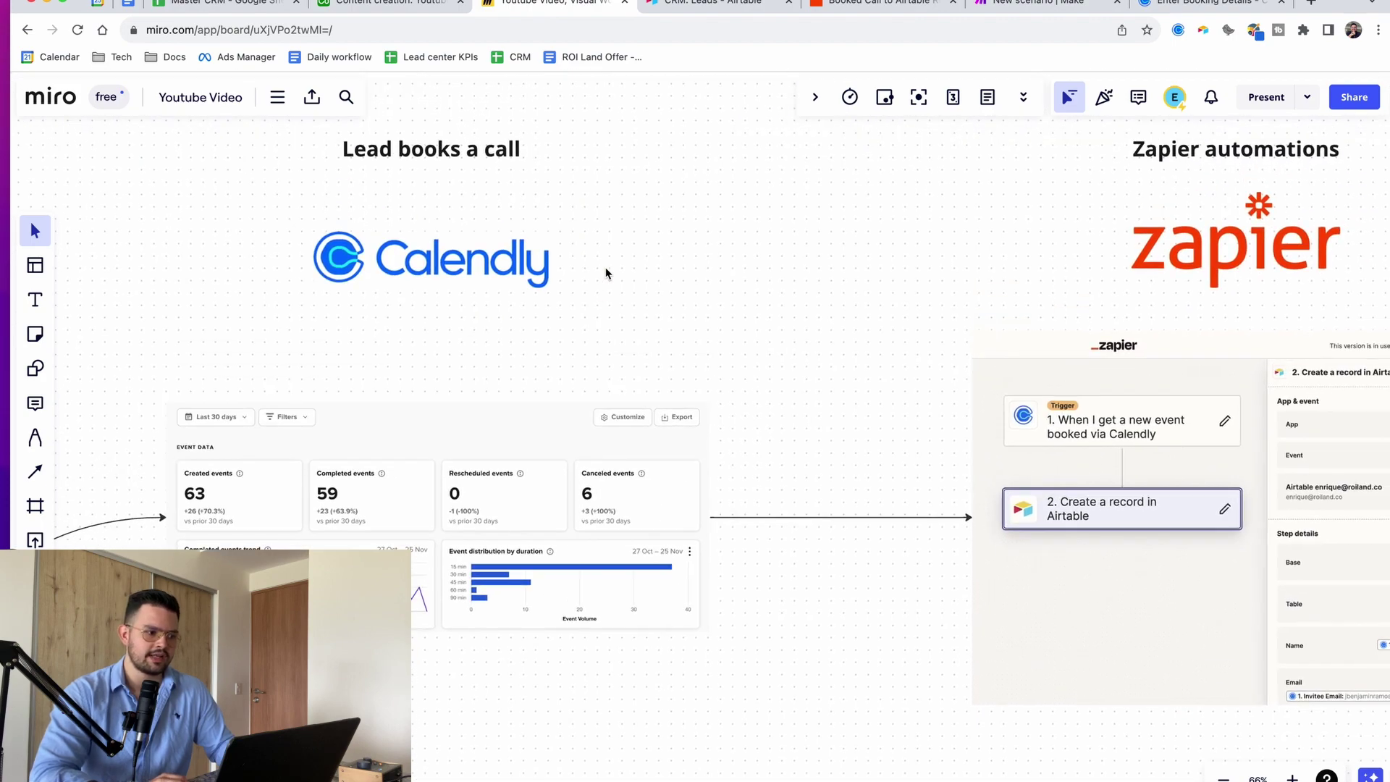
scroll(605, 270, right, 8)
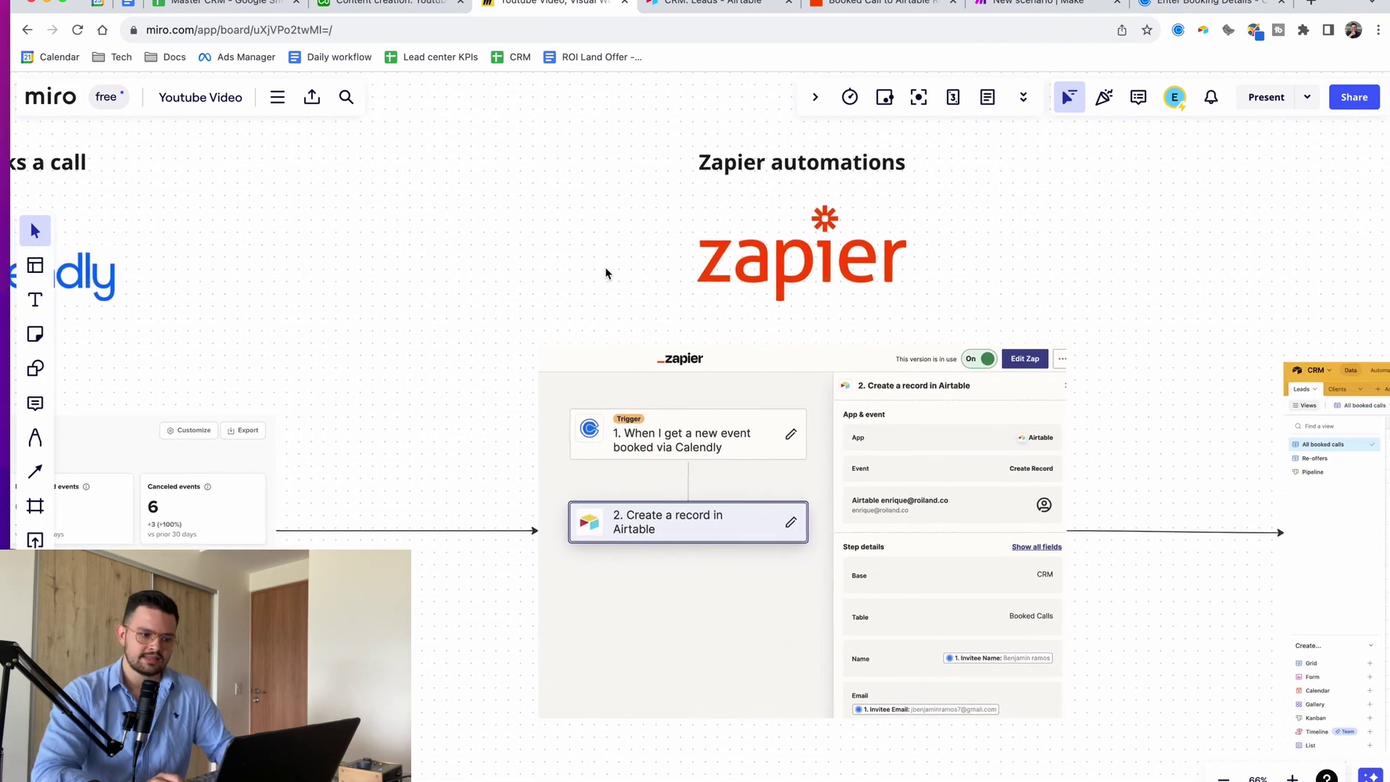
scroll(607, 272, right, 8)
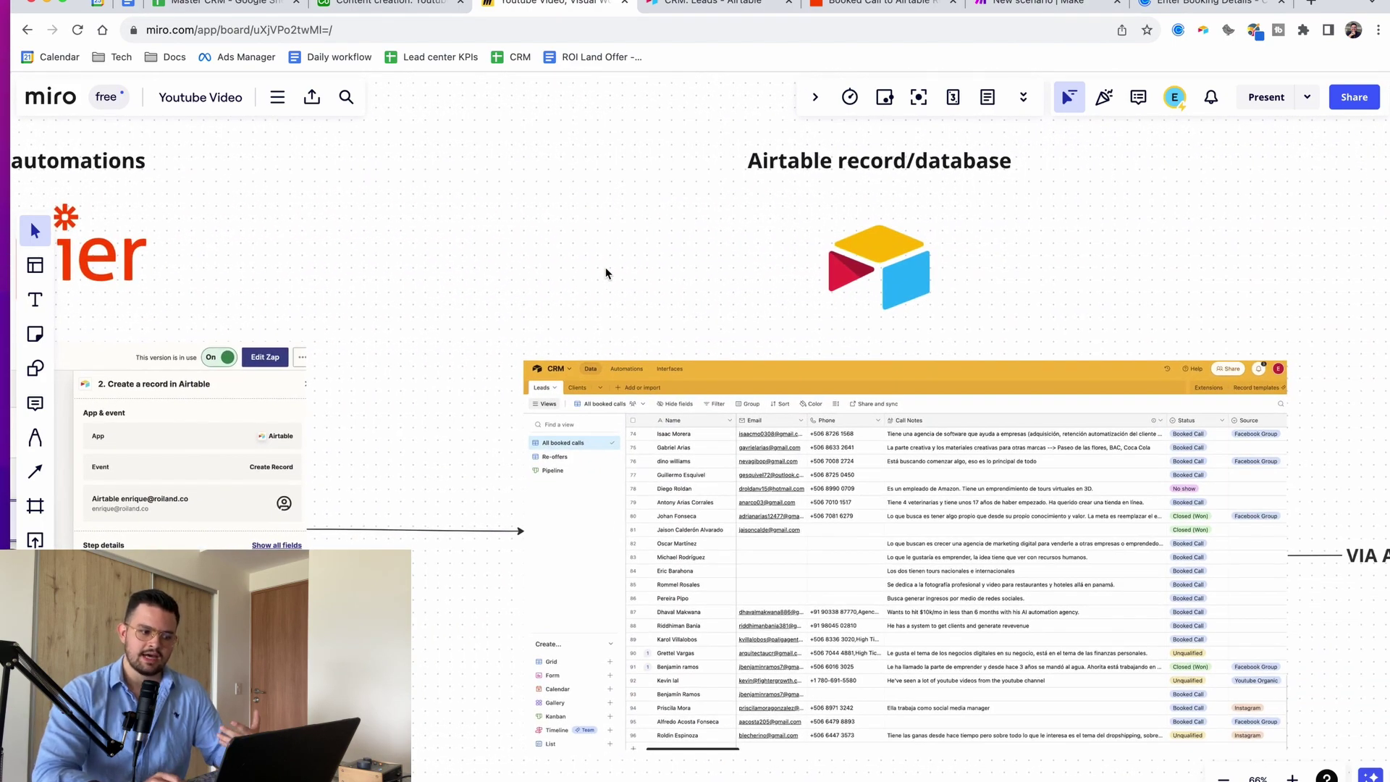
scroll(606, 269, down, 4)
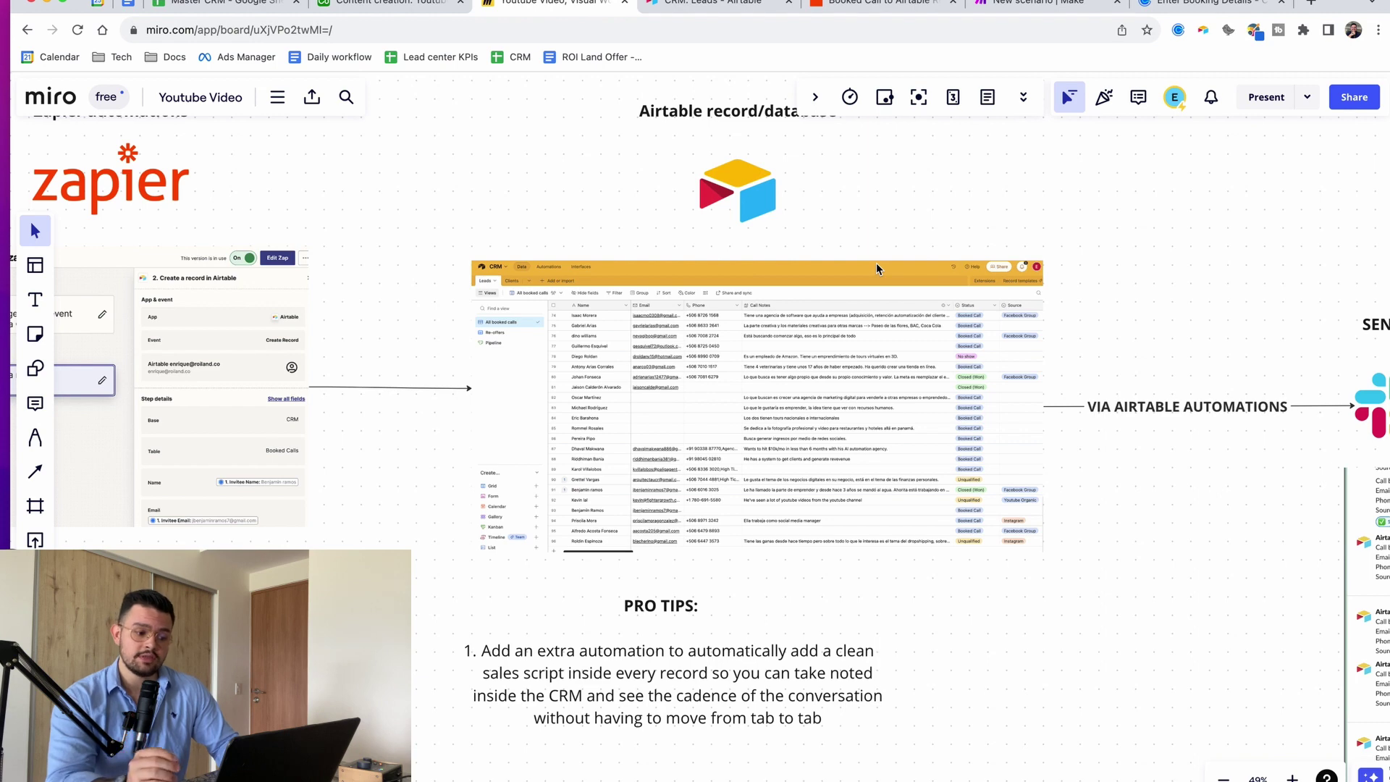
scroll(514, 715, down, 2)
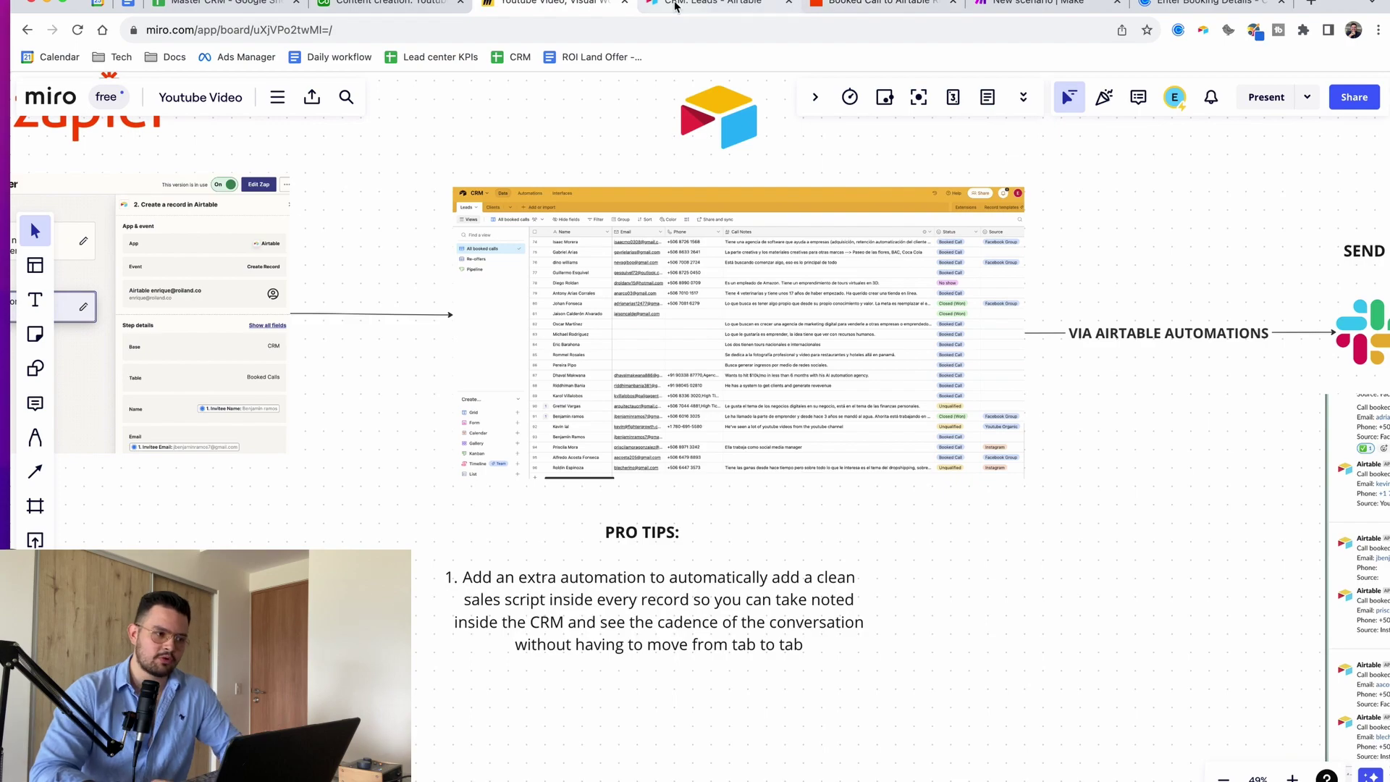
In the Airtable Leads table, expand row 63's record and select its Call Notes field.
click(703, 3)
scroll(430, 382, up, 20)
scroll(463, 391, down, 13)
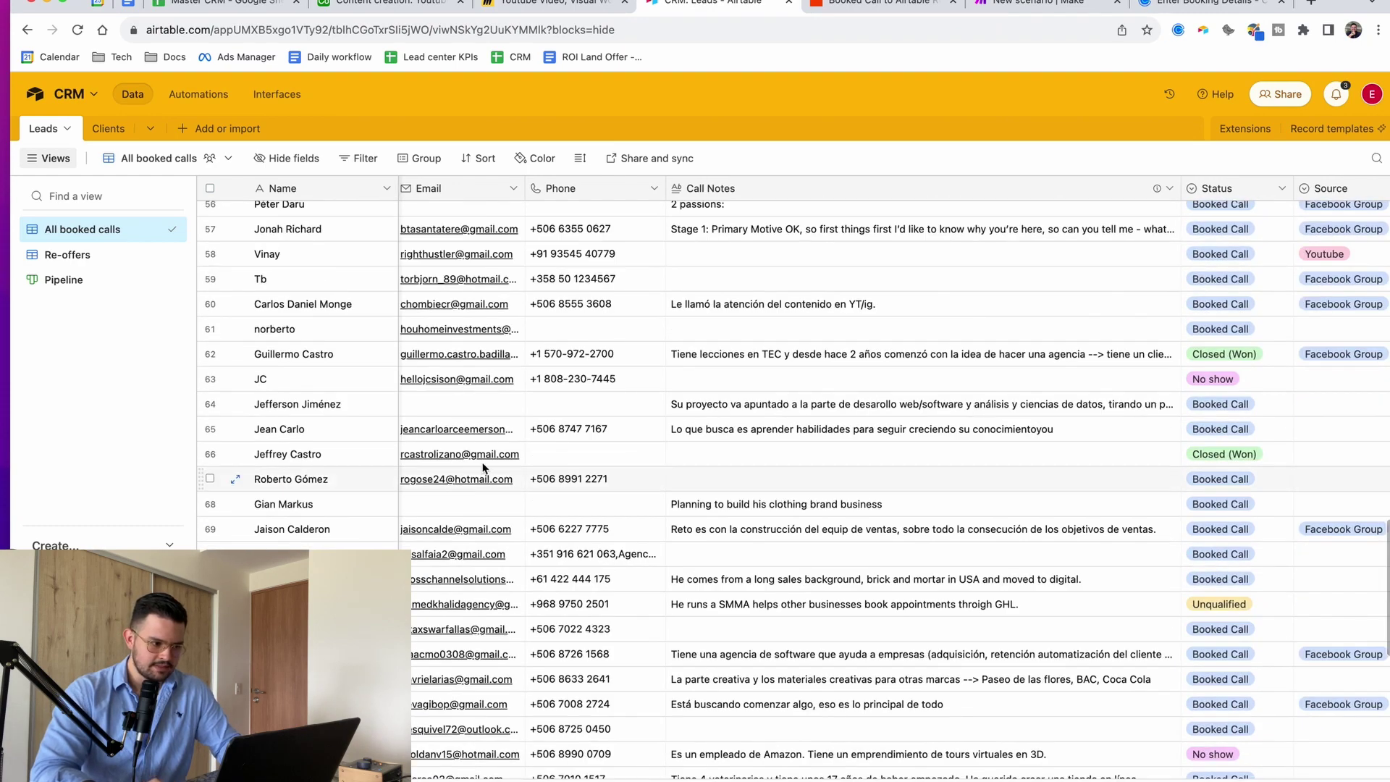
click(236, 380)
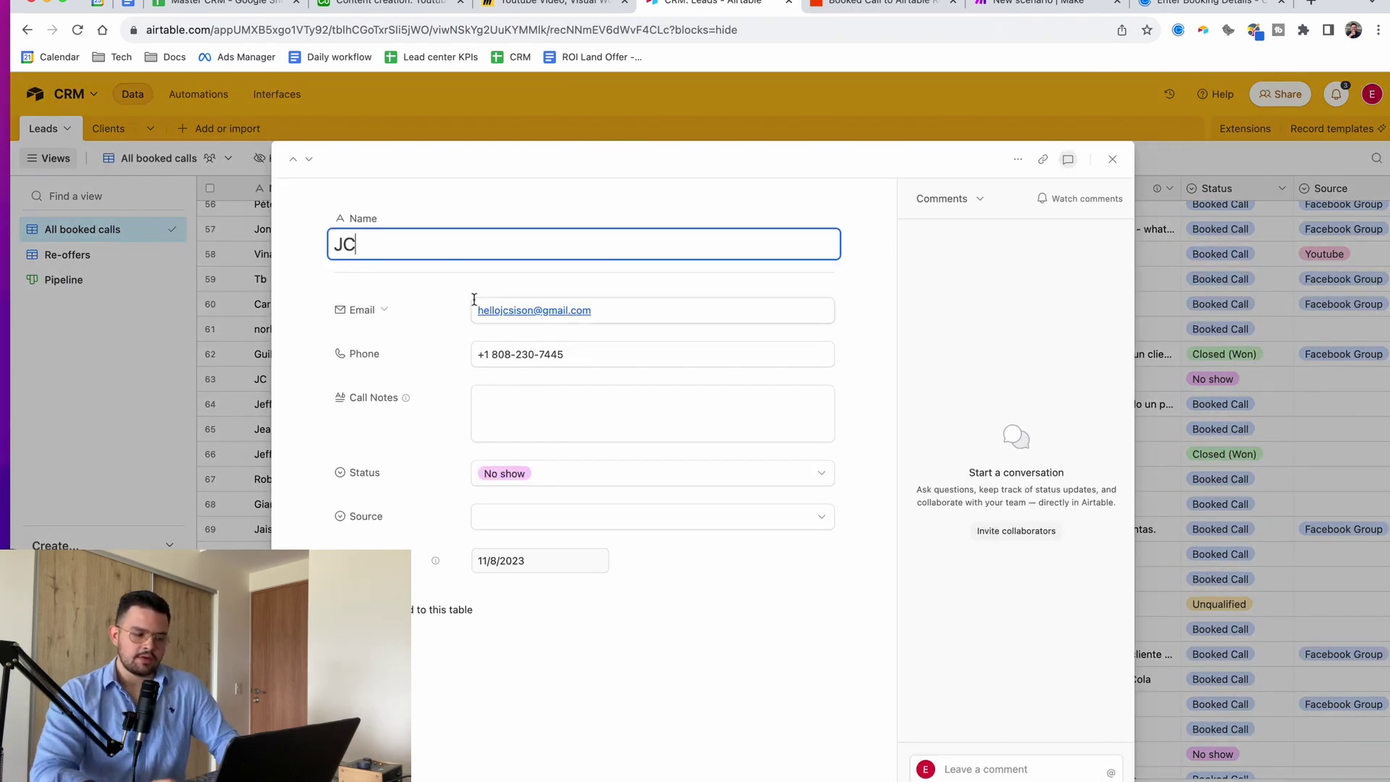
click(539, 397)
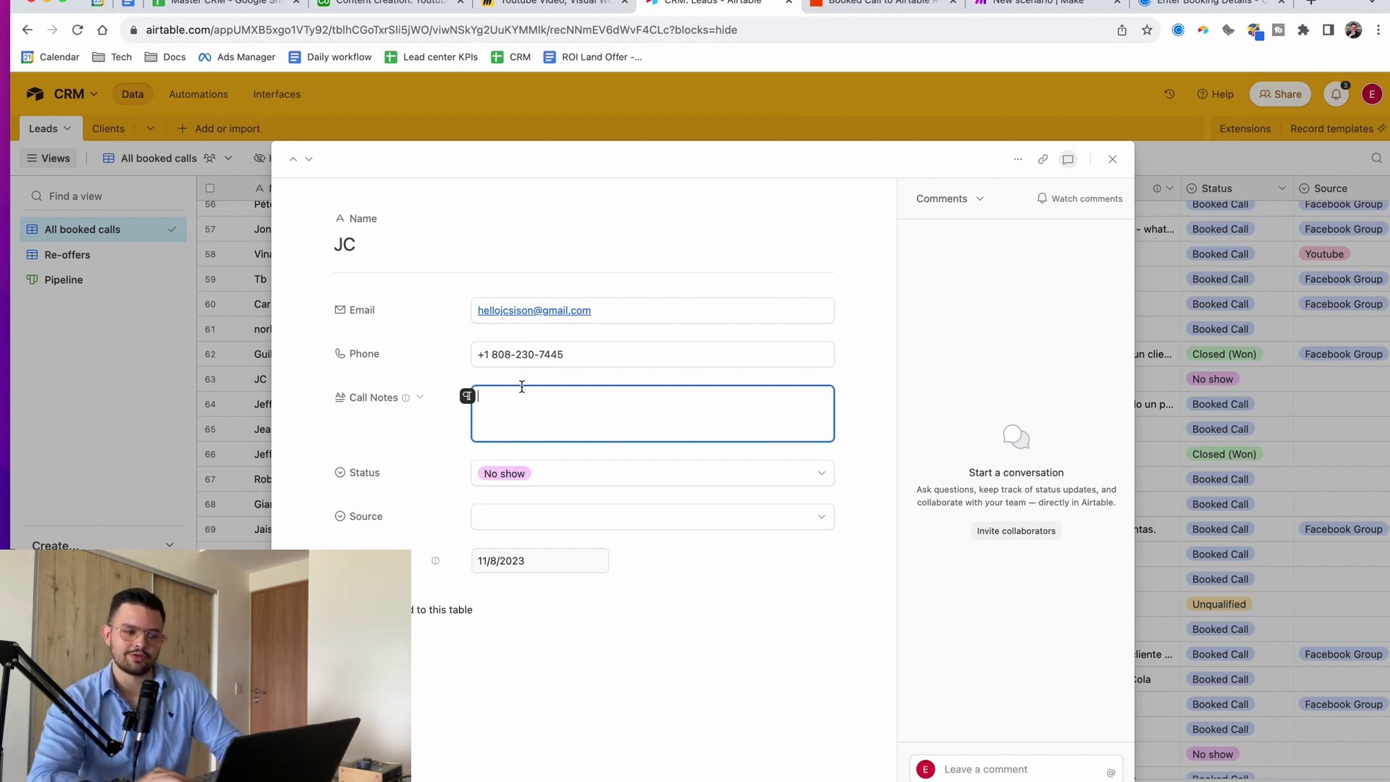
click(543, 4)
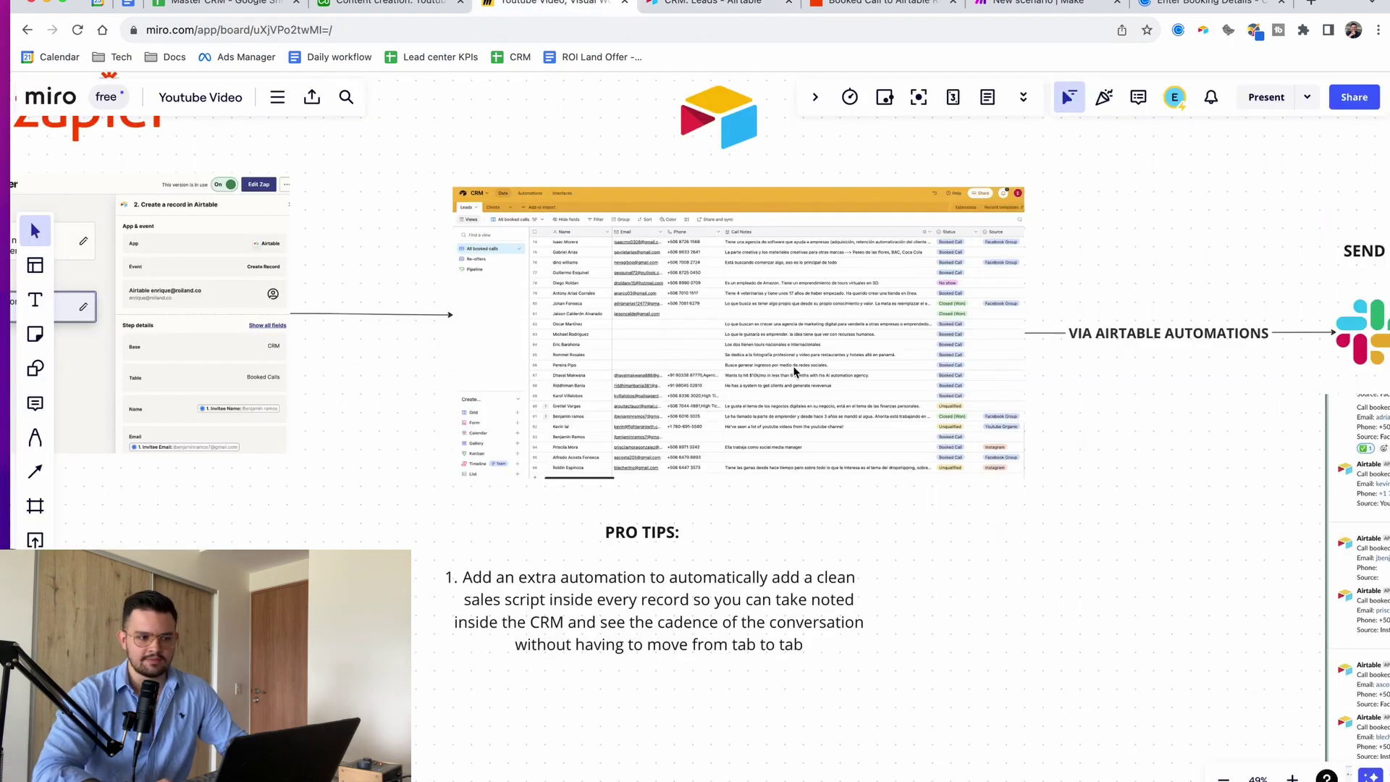
scroll(837, 262, up, 3)
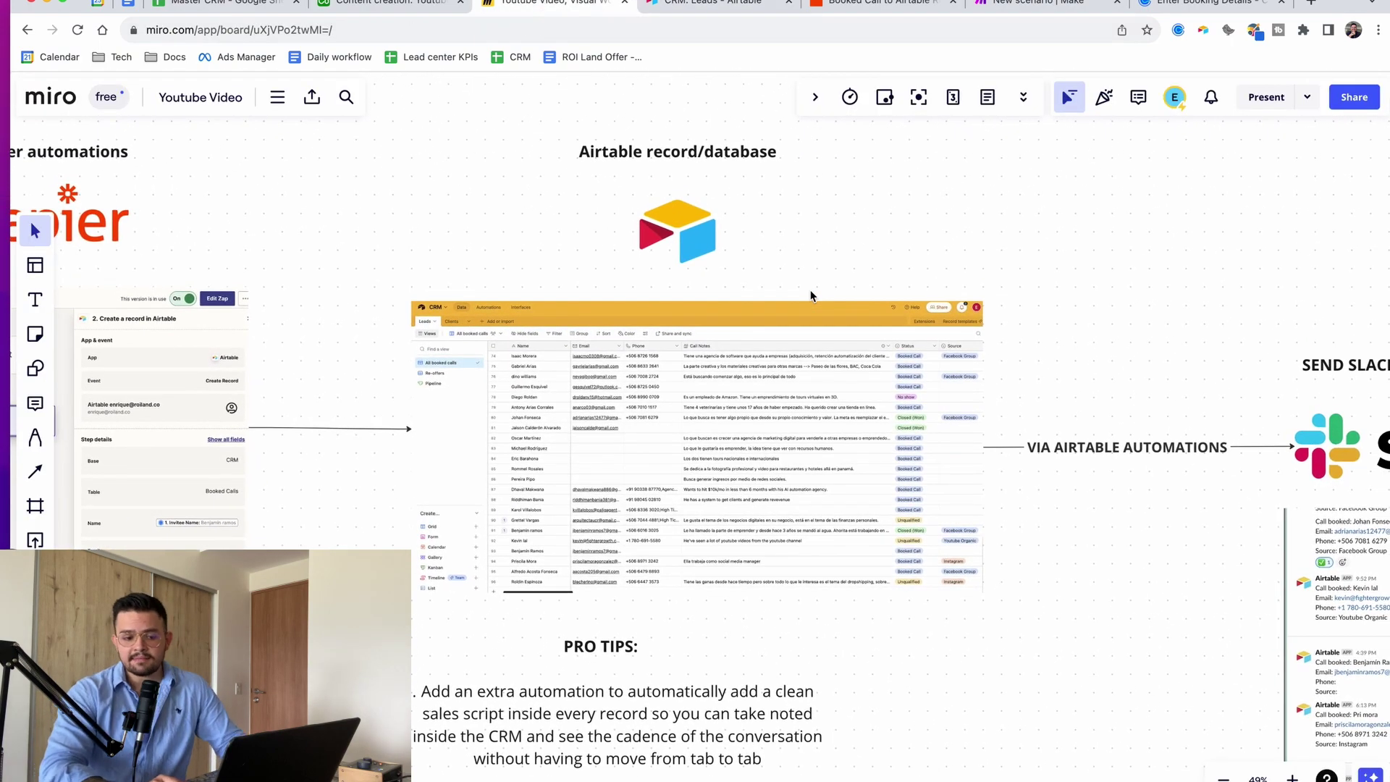
scroll(811, 295, down, 2)
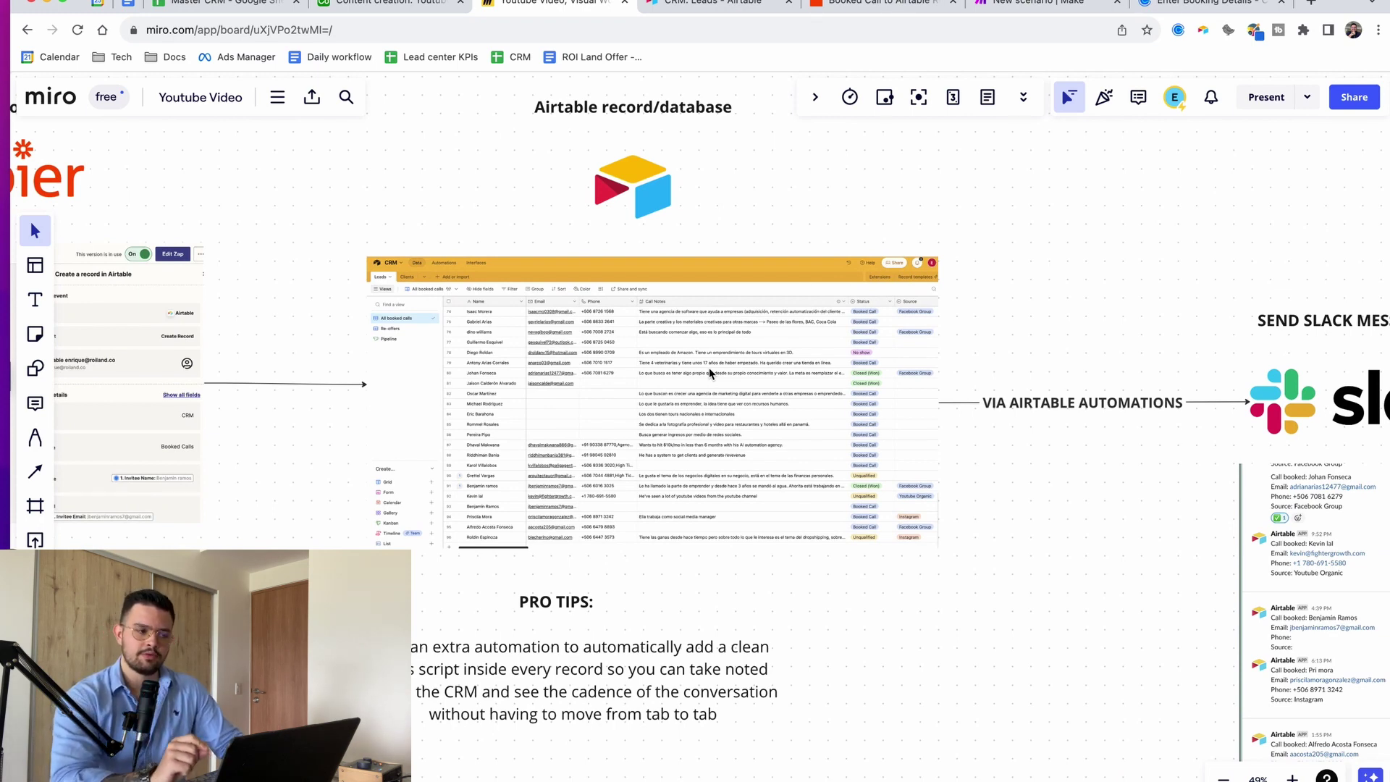
click(697, 8)
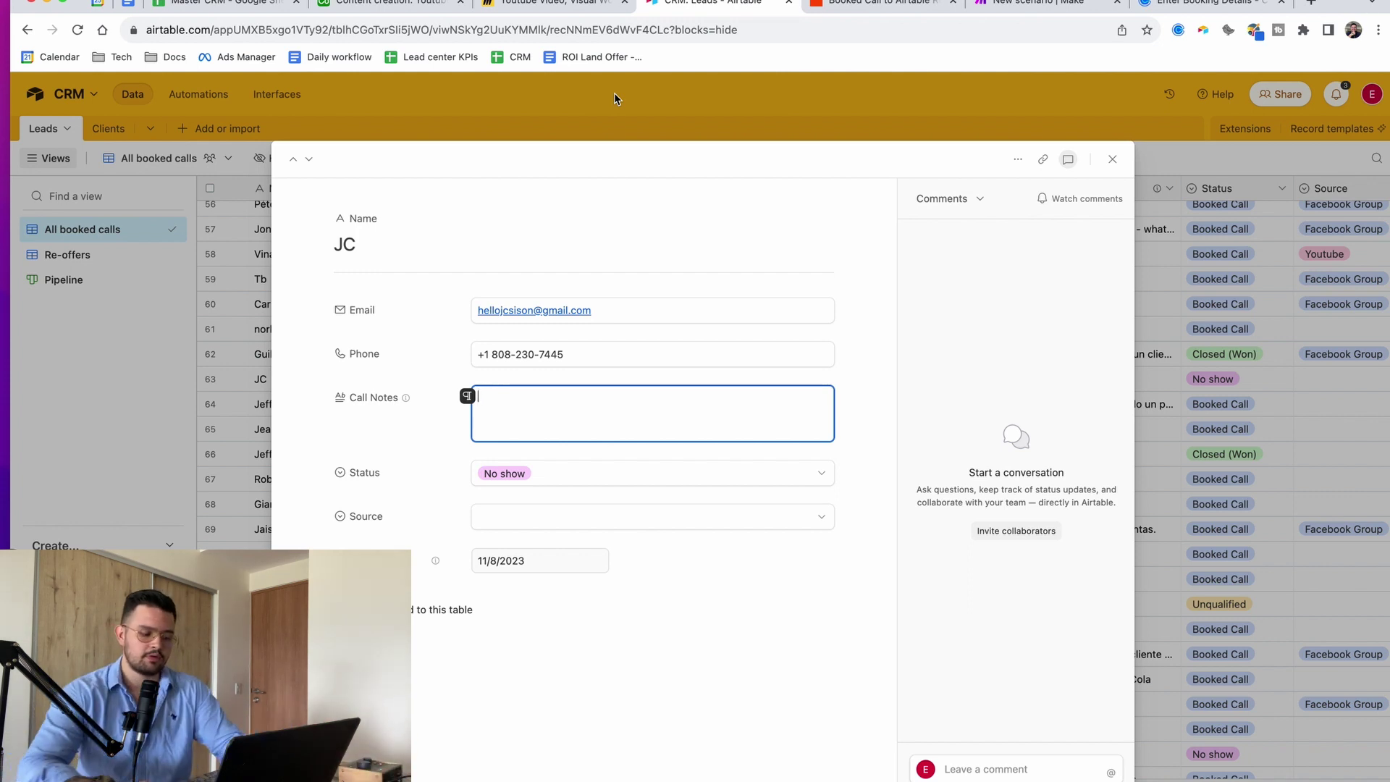
Launch Slack to view #booked-calls, then close the lead's record back in Airtable.
key(super+space)
text(sl)
key(Return)
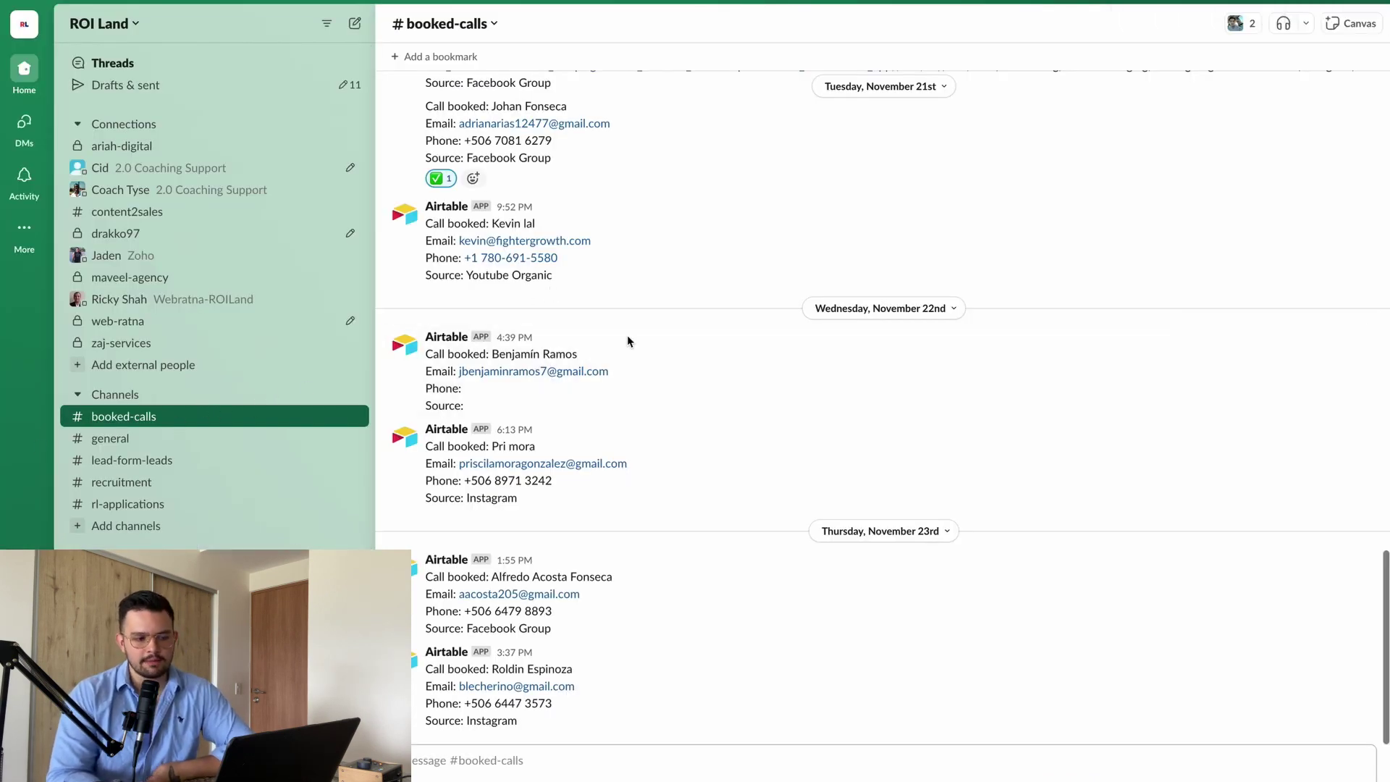
click(26, 394)
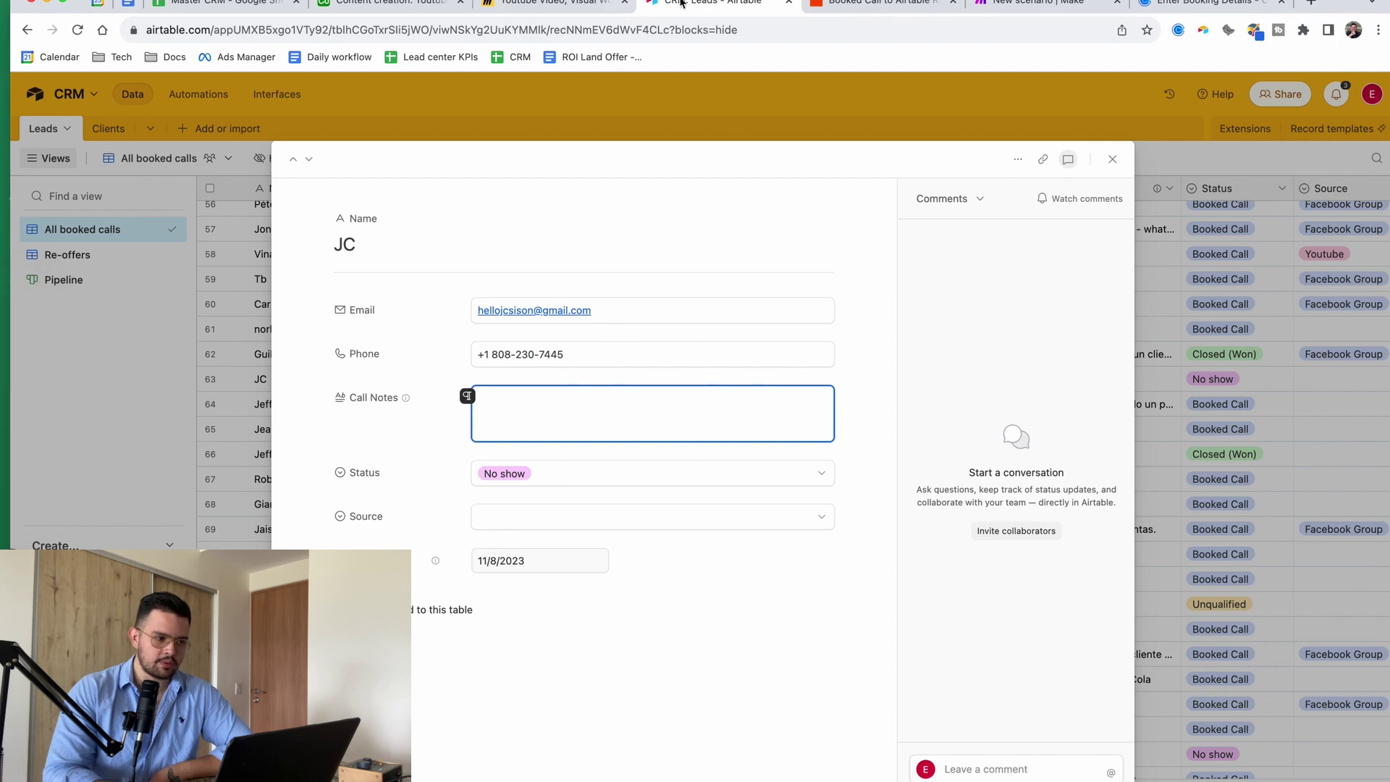
click(210, 232)
Inspect the automation's record-created trigger and Slack send-message action, then switch to Slack's #booked-calls channel.
click(197, 96)
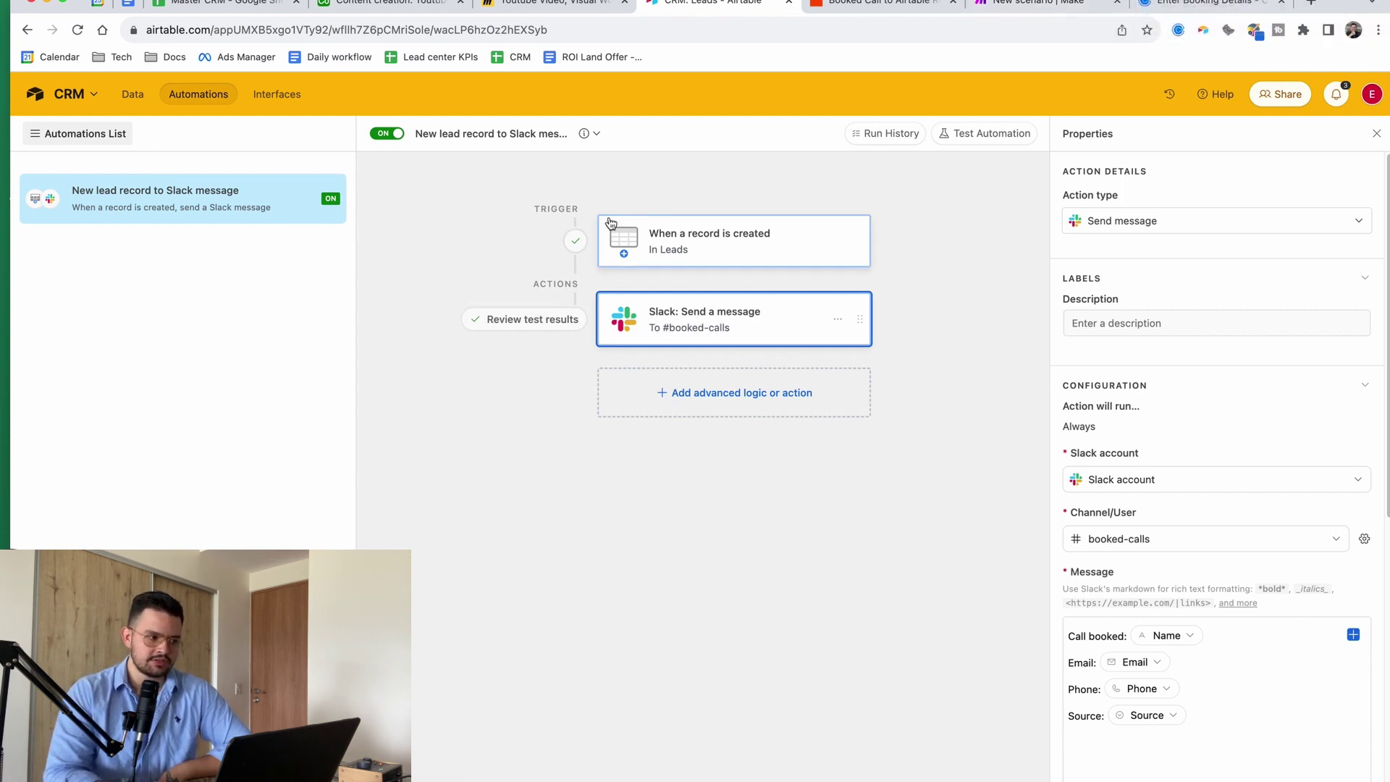
click(724, 239)
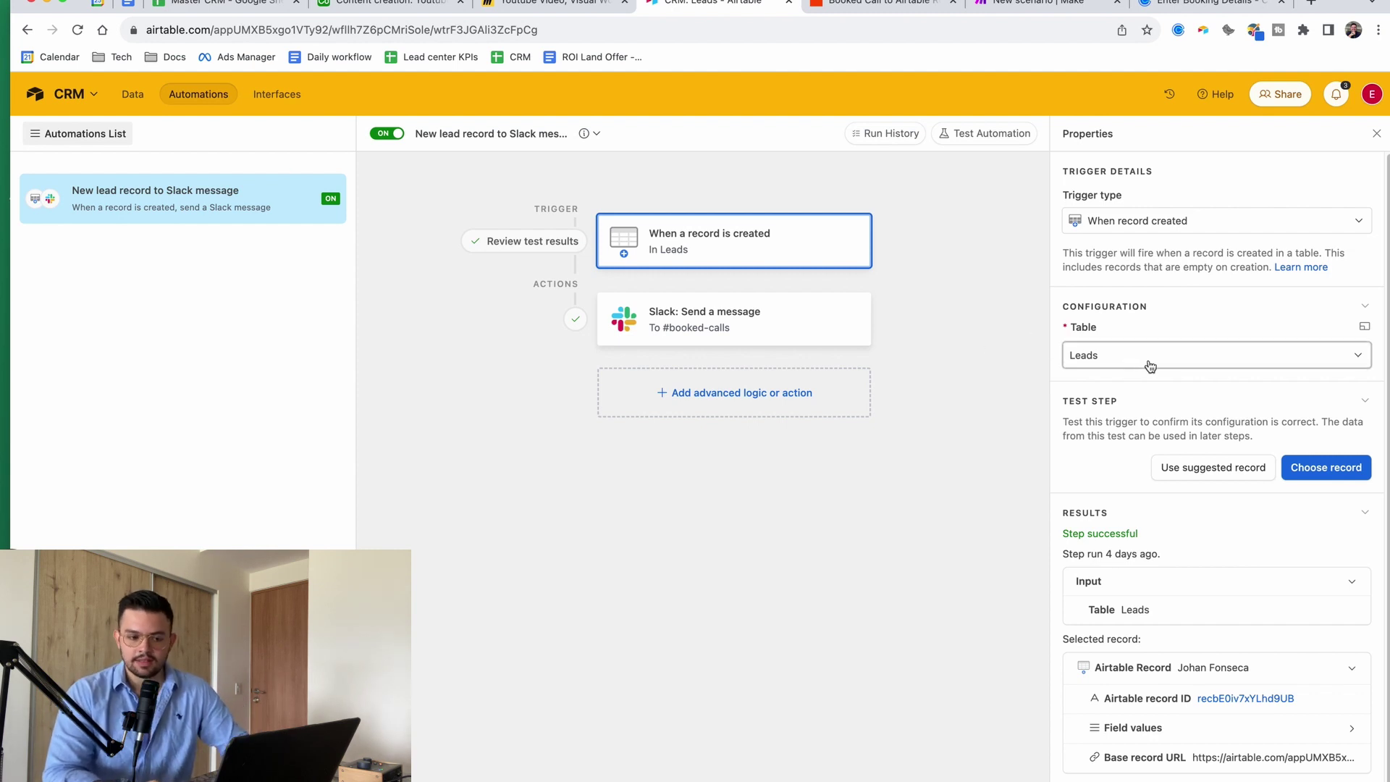
scroll(1148, 365, down, 1)
click(671, 315)
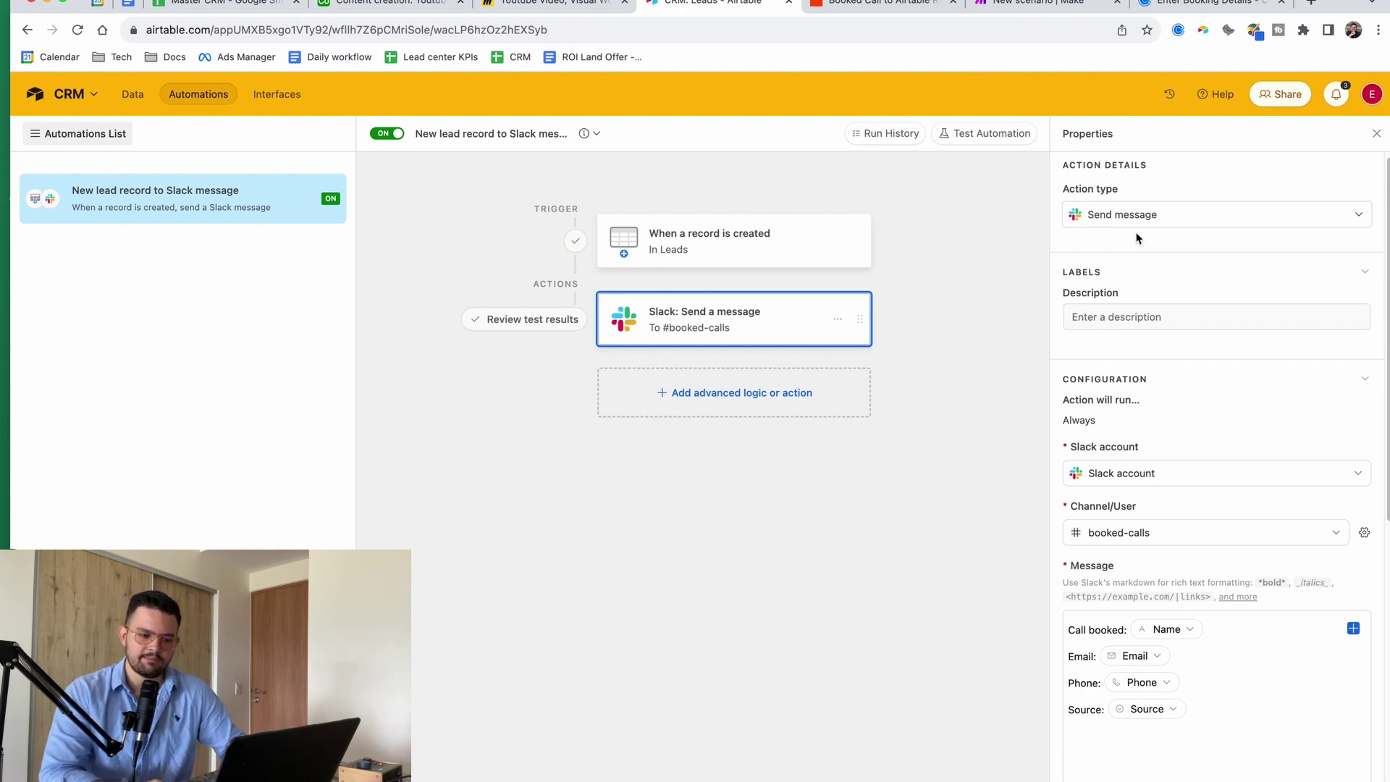
scroll(1153, 428, down, 3)
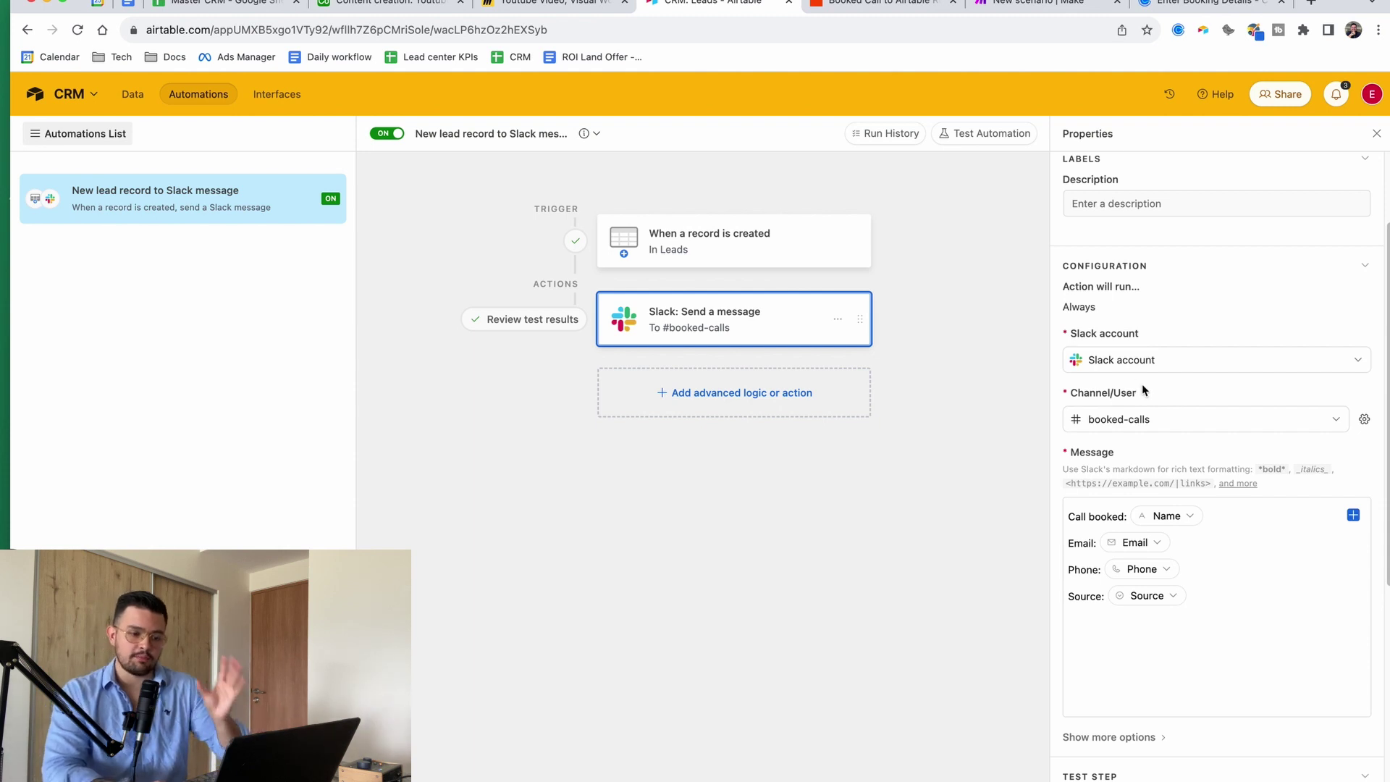
scroll(1165, 391, down, 2)
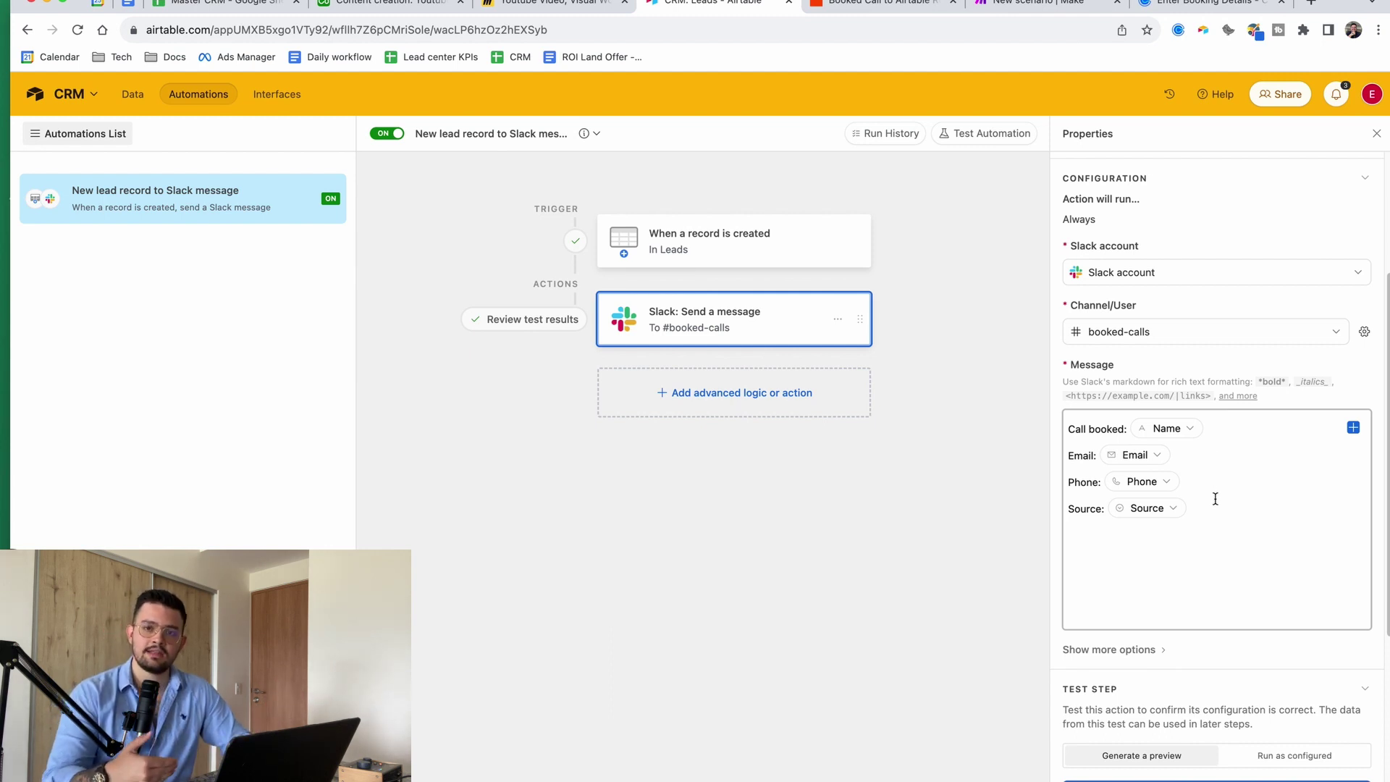
scroll(1215, 499, down, 4)
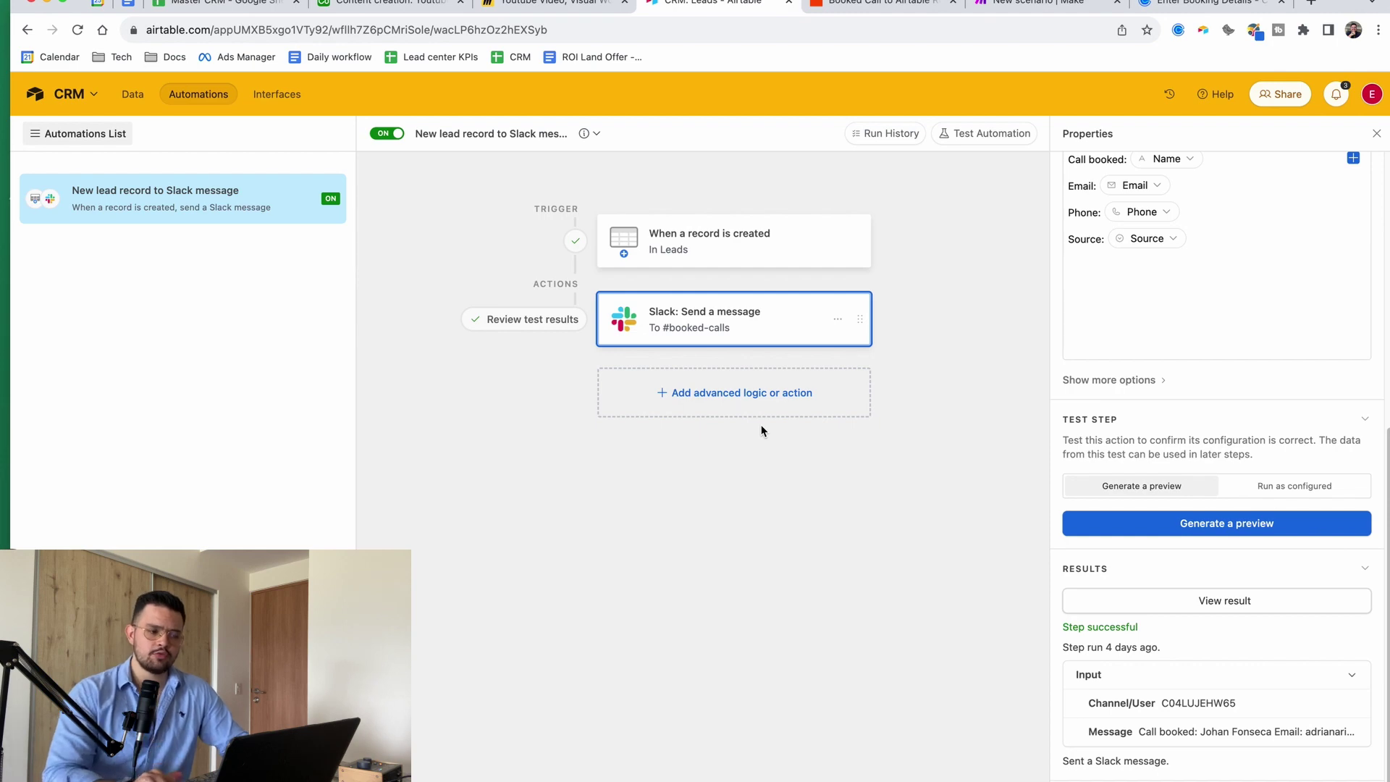
click(23, 427)
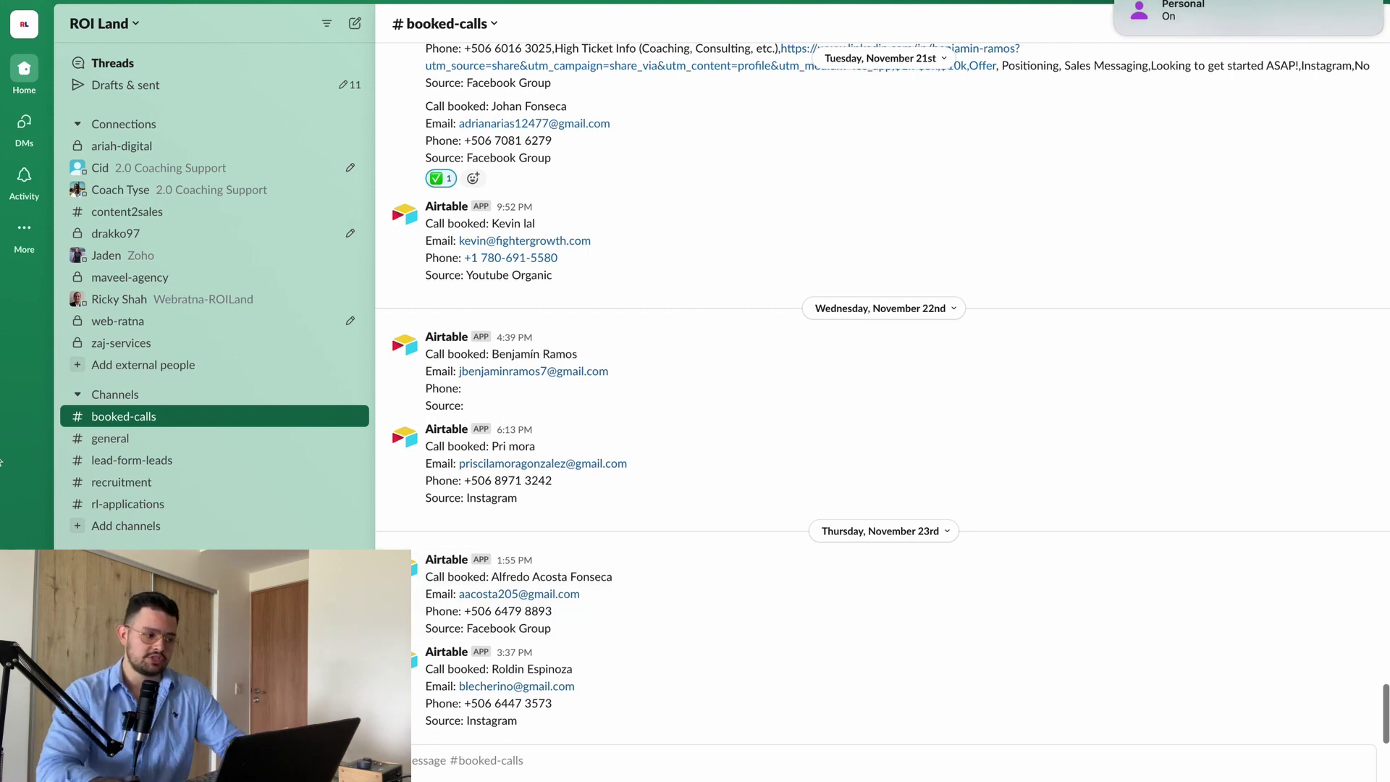
Bring up the Dock to leave Slack for the Airtable automation tab in Chrome.
mouse_move(1, 413)
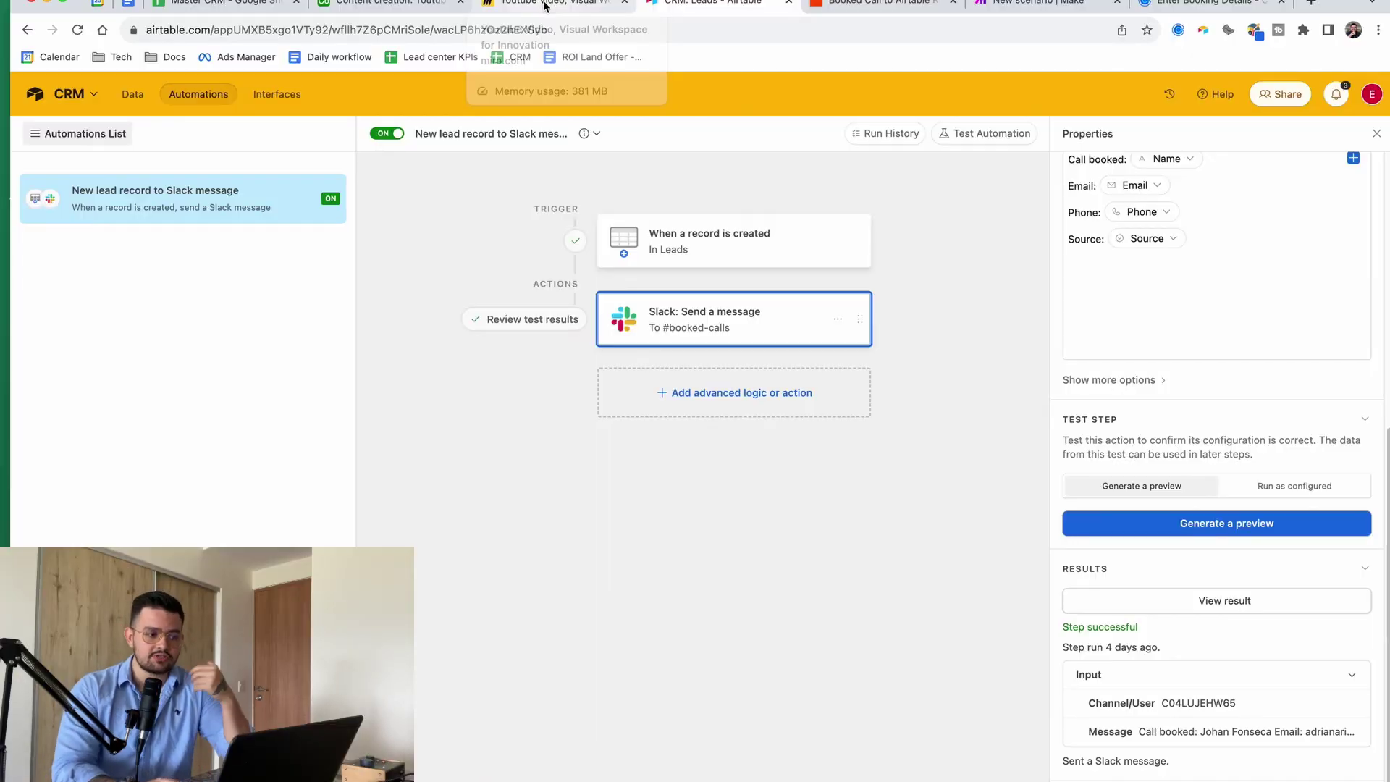
click(544, 3)
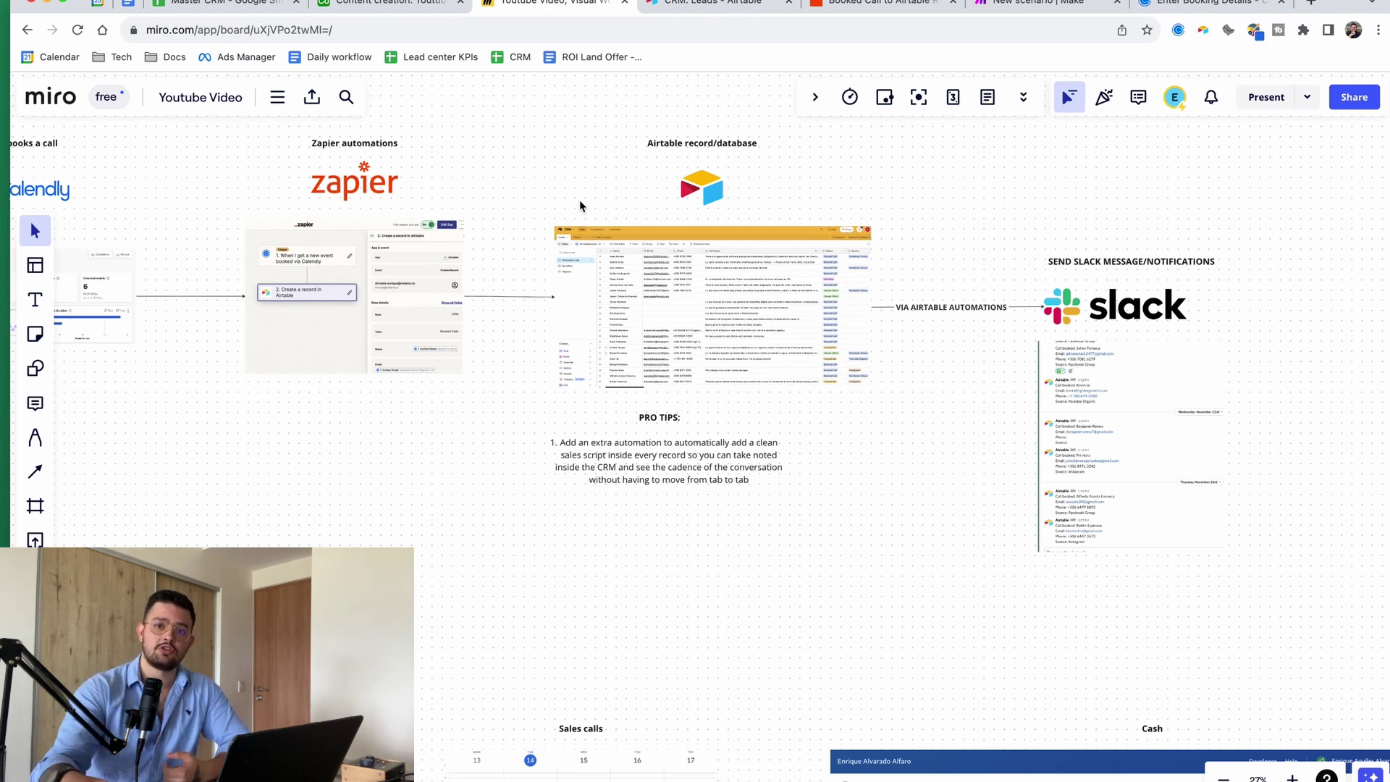
key(ctrl+Tab)
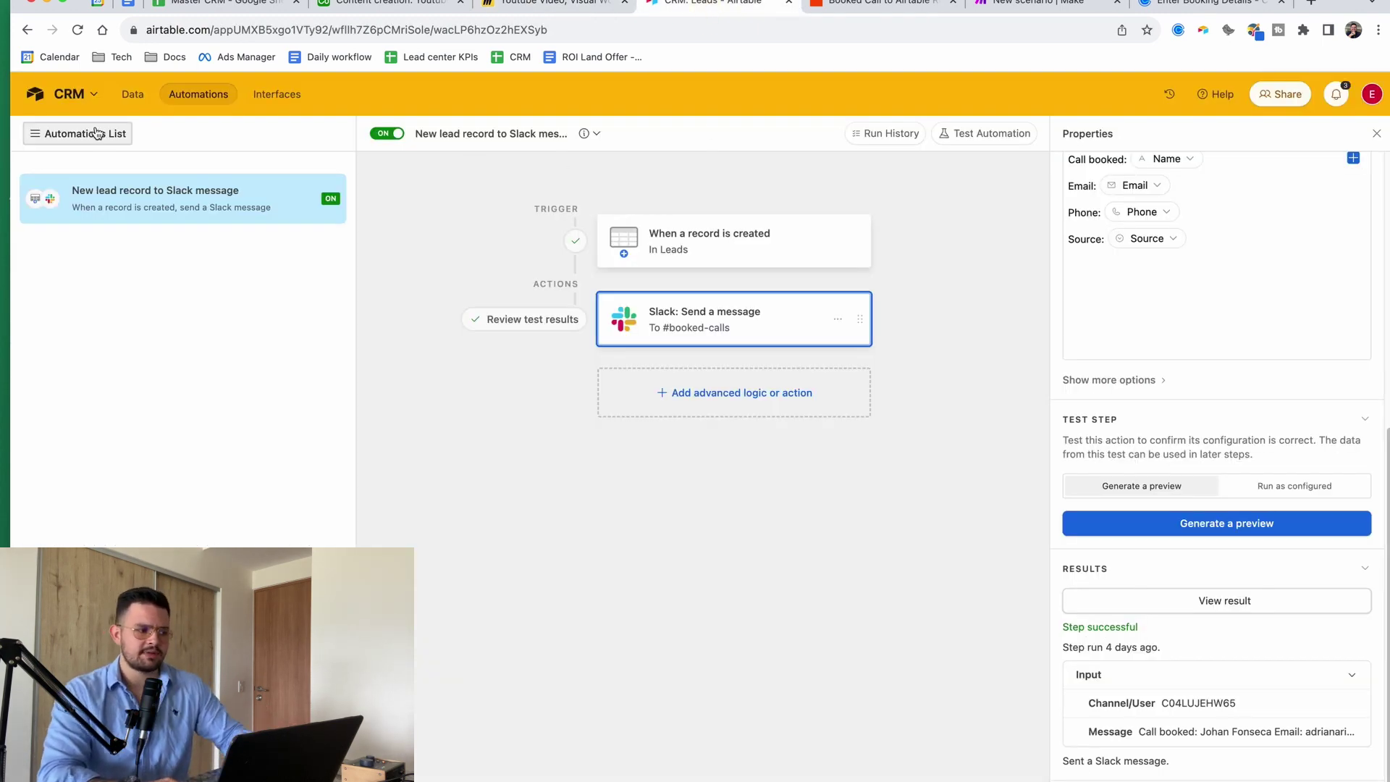
Go via Airtable Home into the CRM base's Leads table.
click(35, 94)
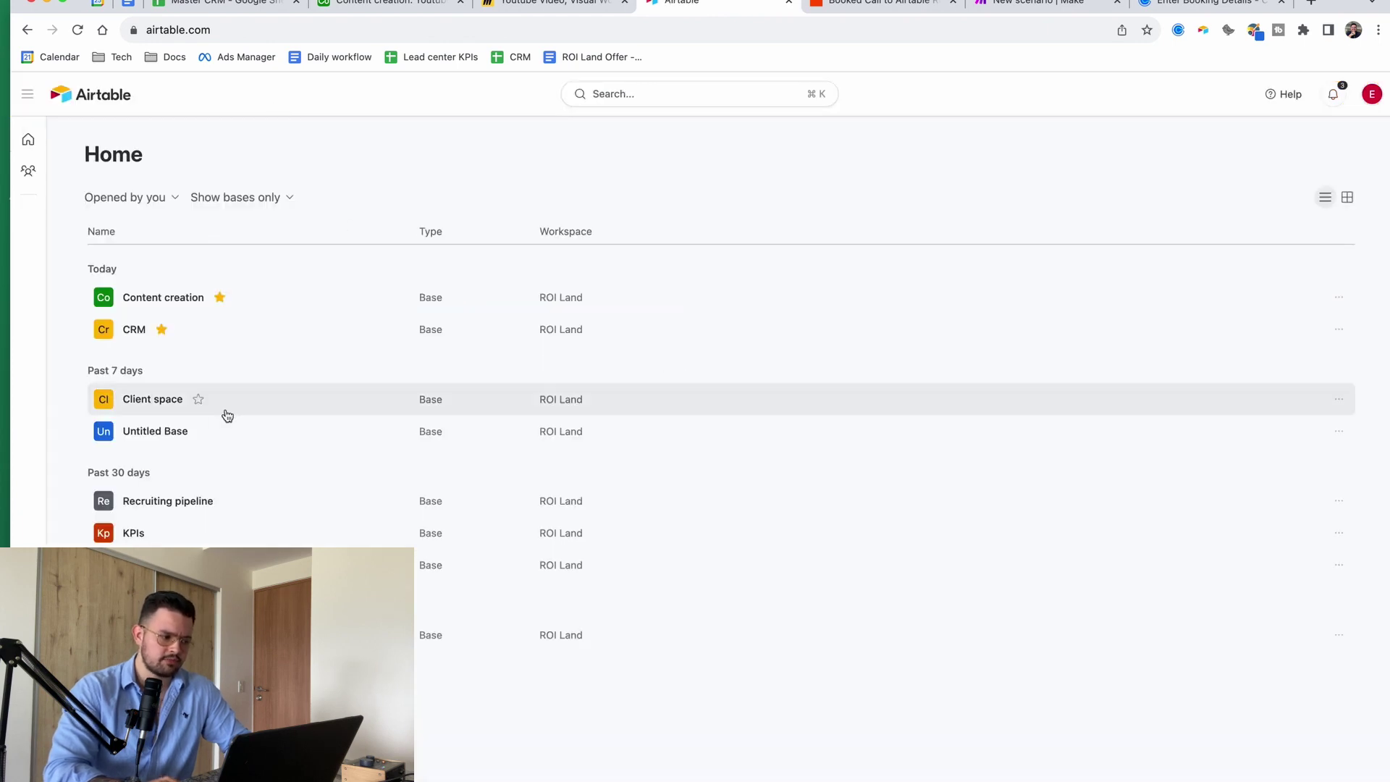
click(137, 335)
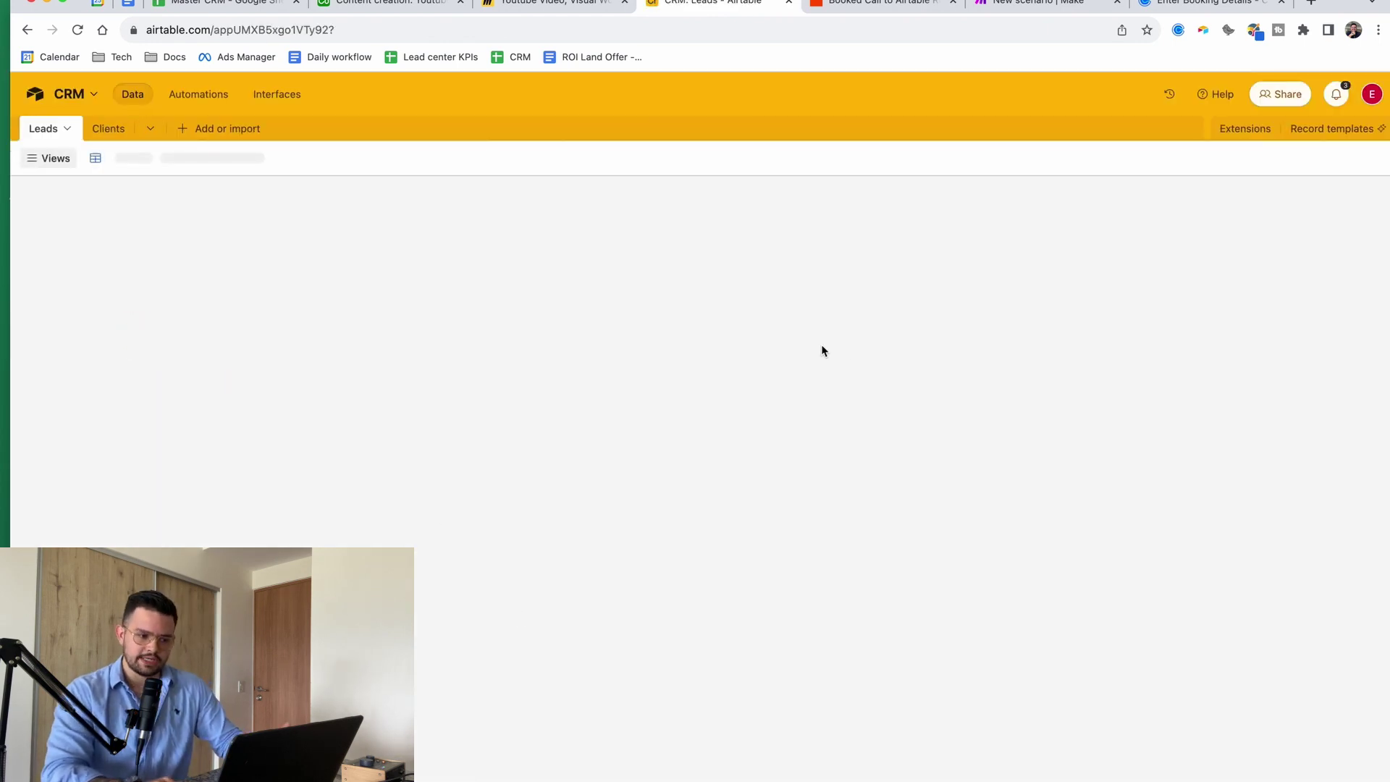
scroll(888, 340, down, 10)
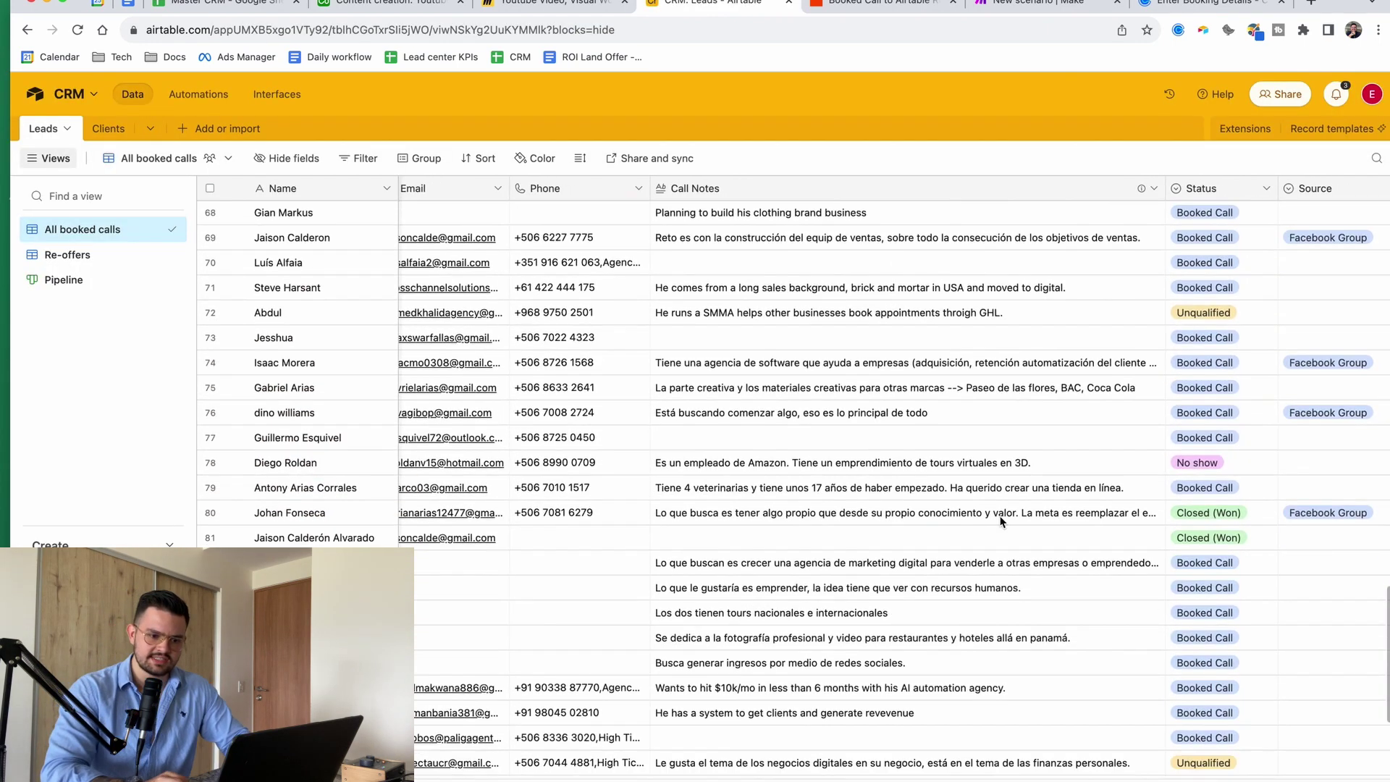
Open and dismiss two leads' Status dropdowns, leaving them as Booked Call.
click(1195, 501)
click(1194, 501)
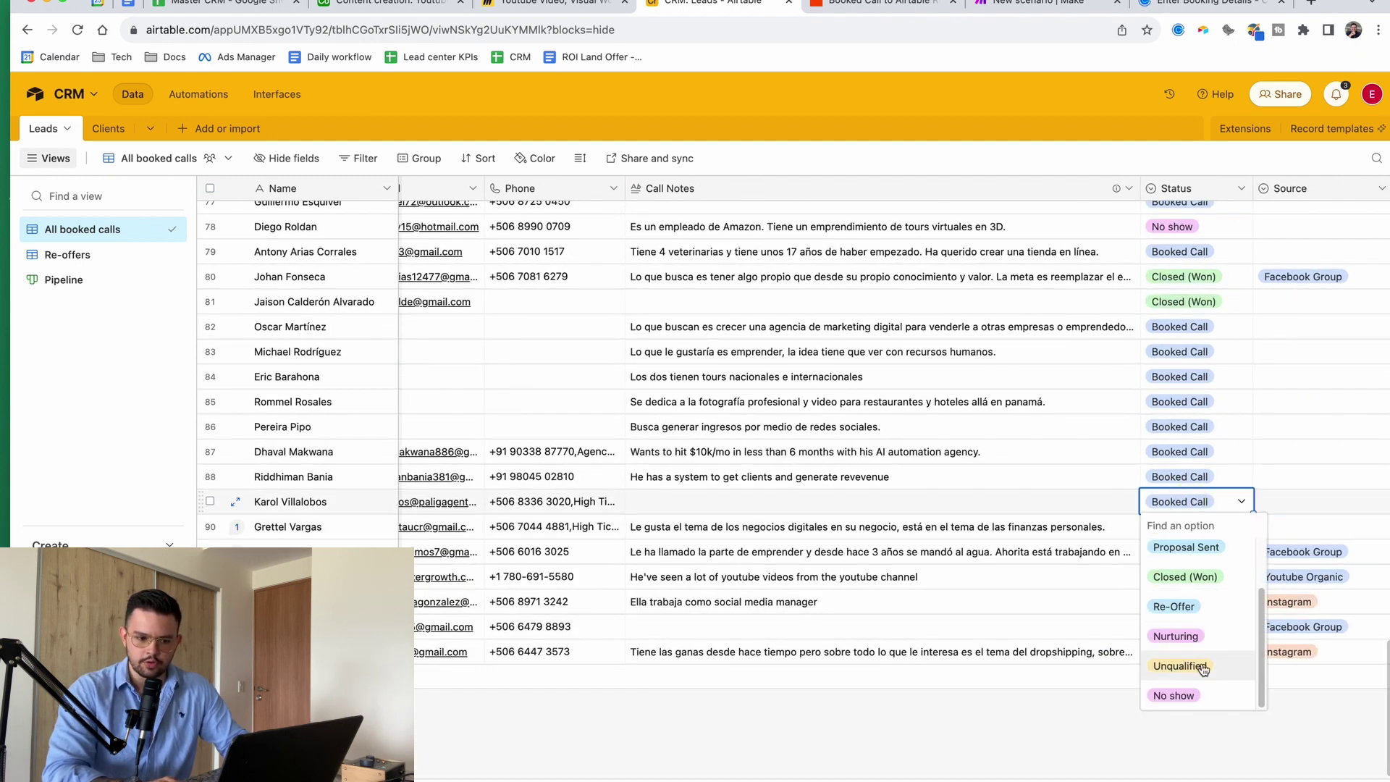
scroll(636, 490, left, 2)
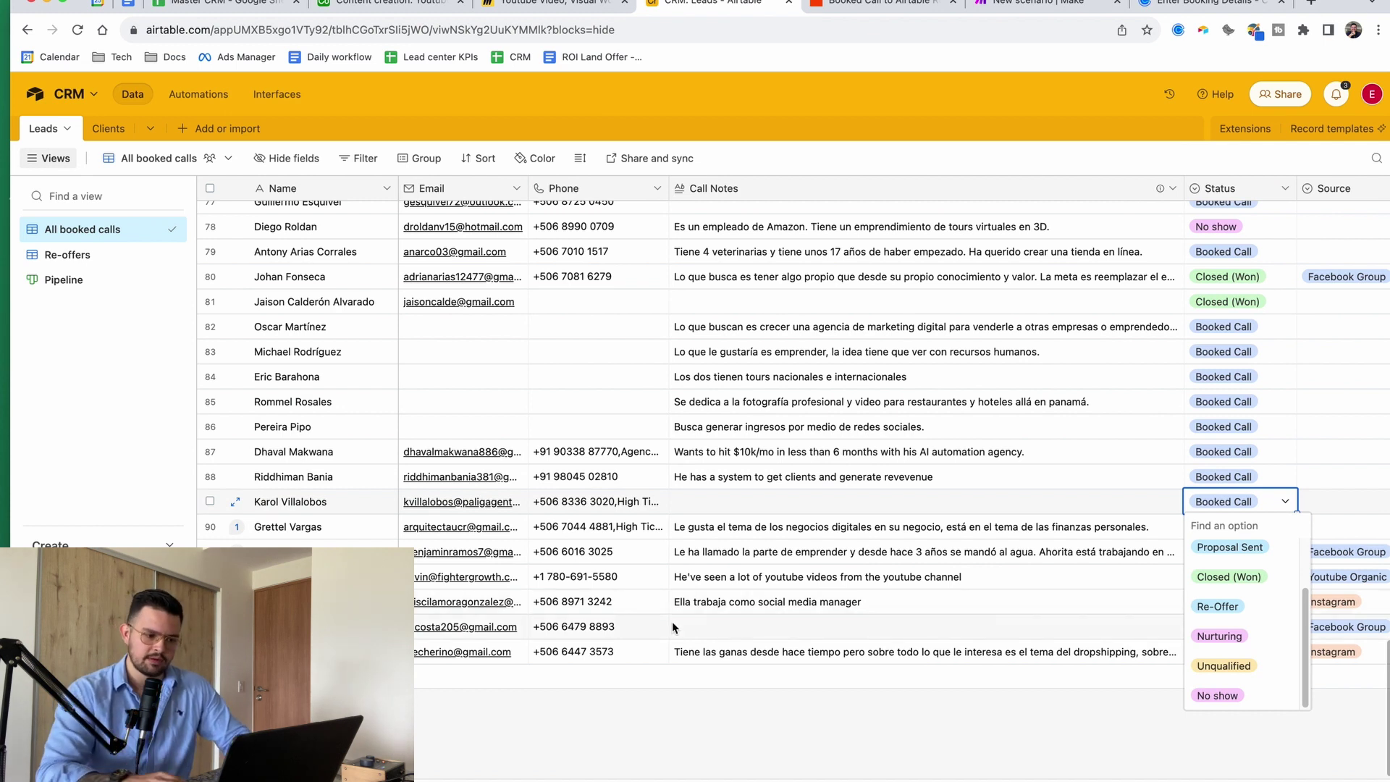
key(Escape)
click(1255, 443)
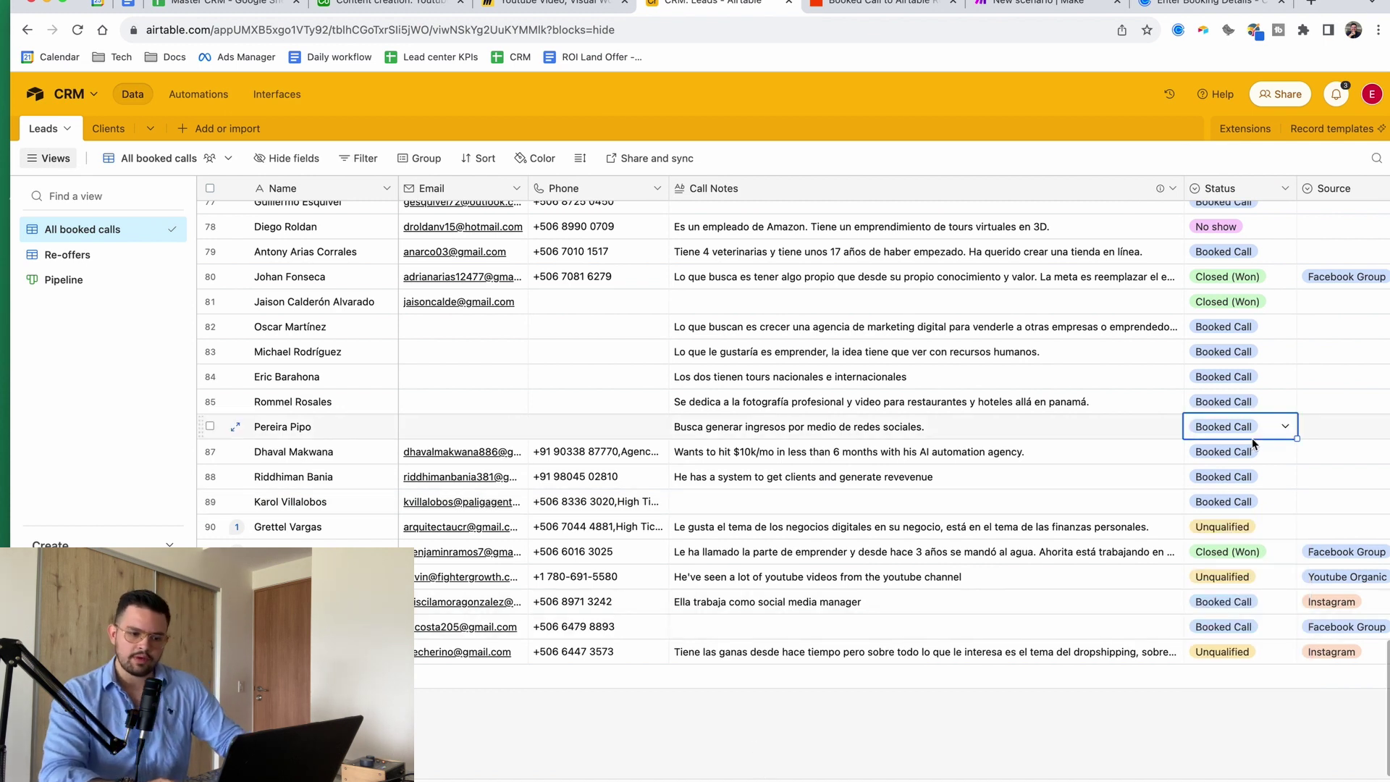
click(1268, 434)
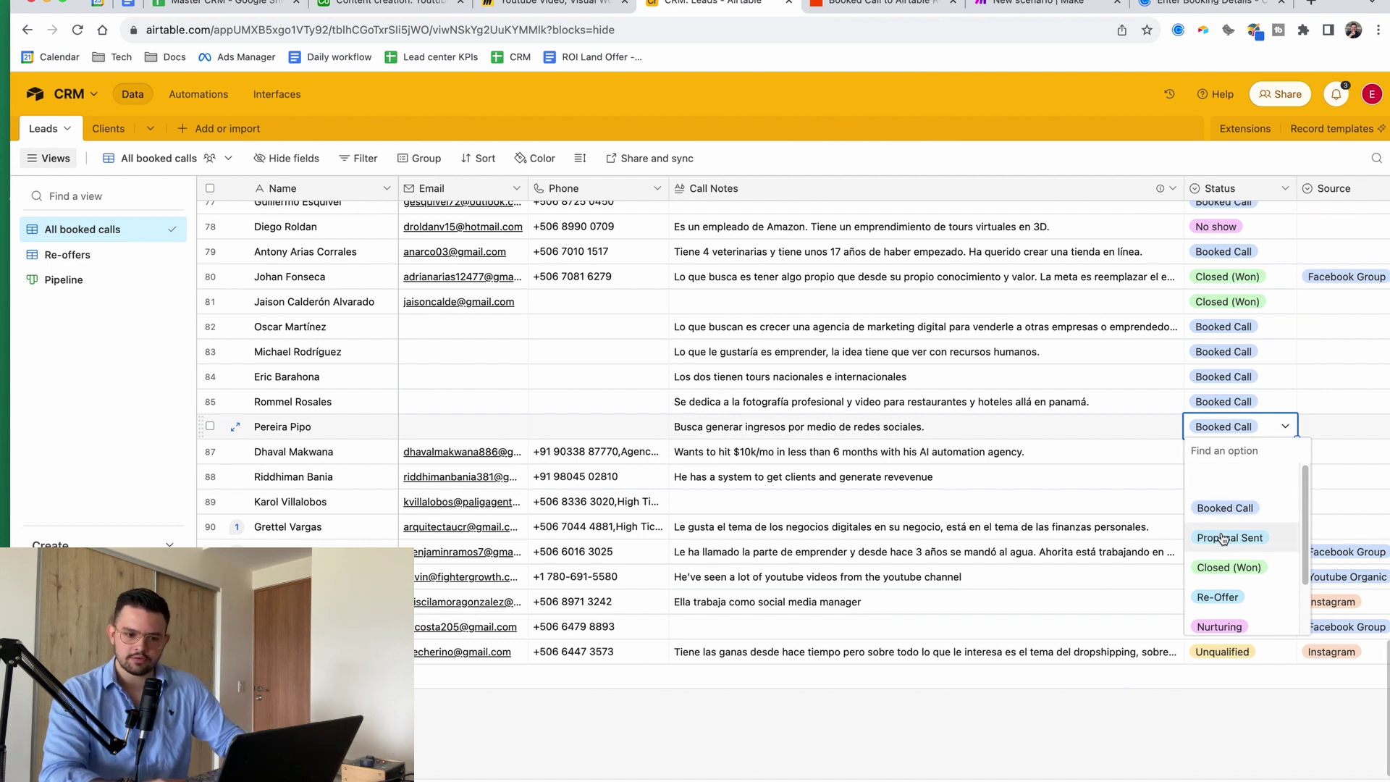
click(1005, 767)
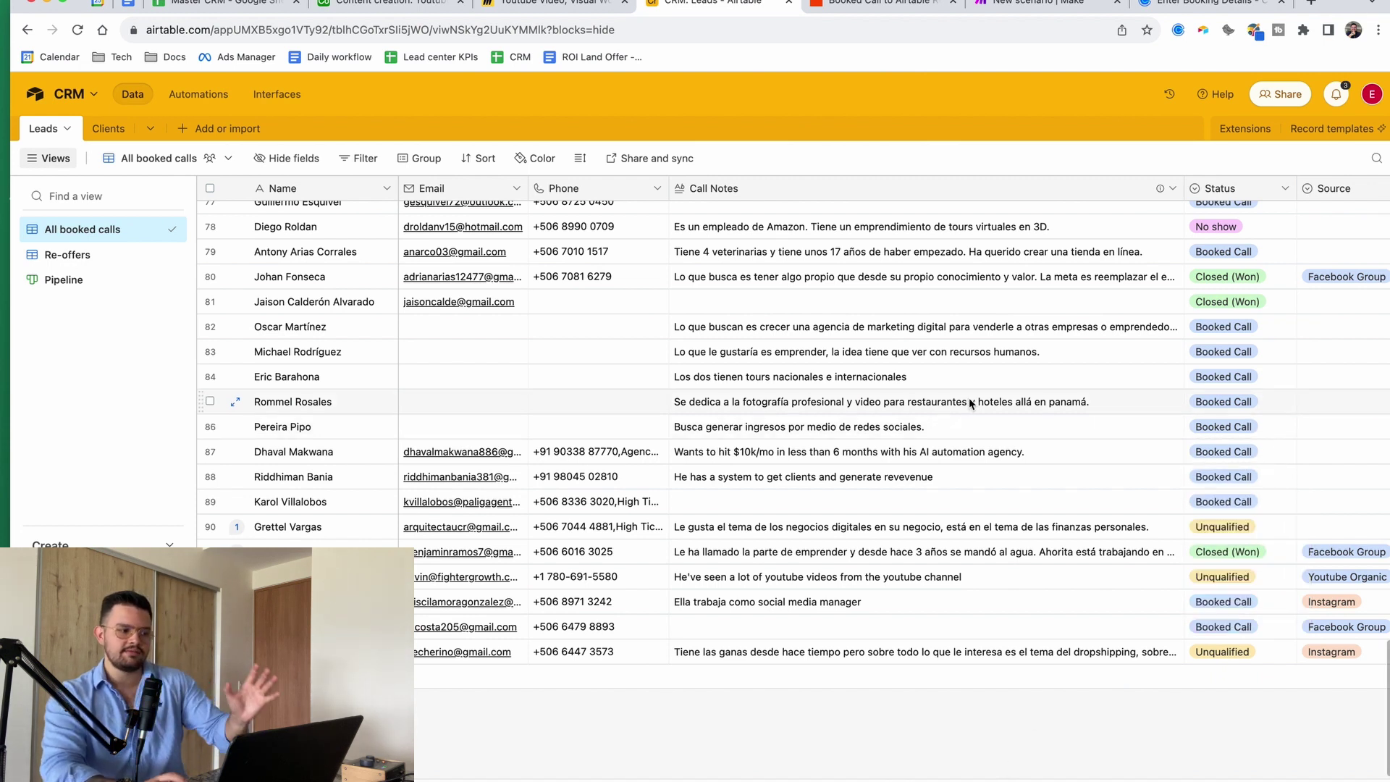